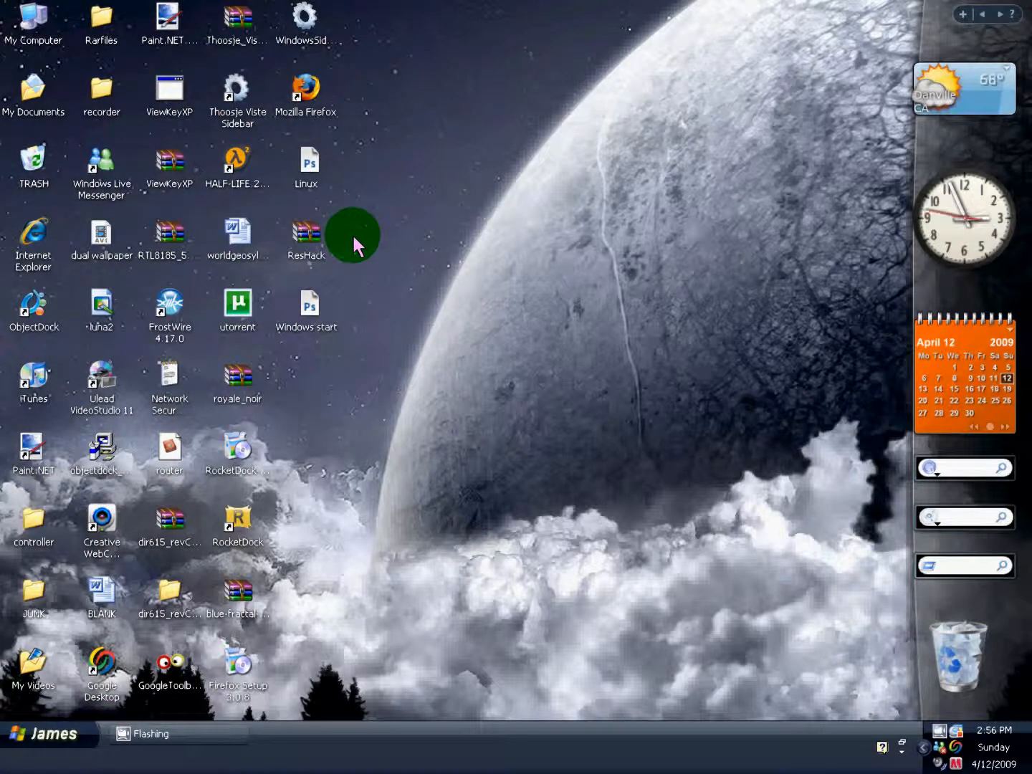
- Launch ResHacker.exe from the ResHack.zip archive on the desktop, dismissing the license notice, and close the archive window
double_click(318, 243)
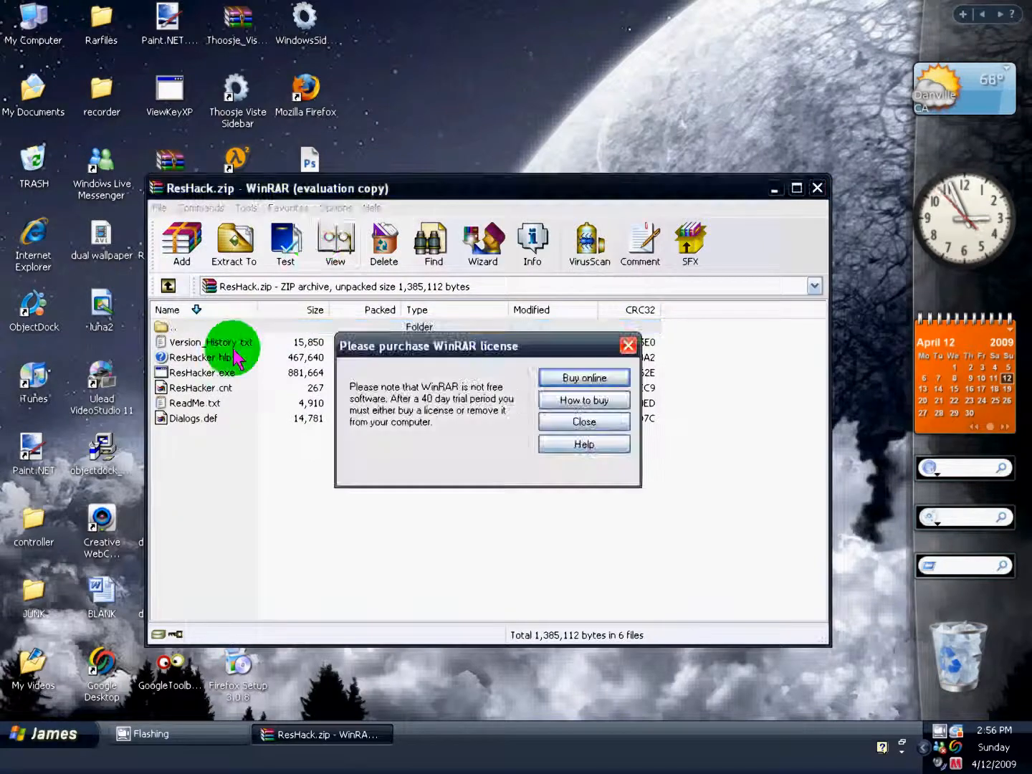
click(627, 347)
double_click(229, 372)
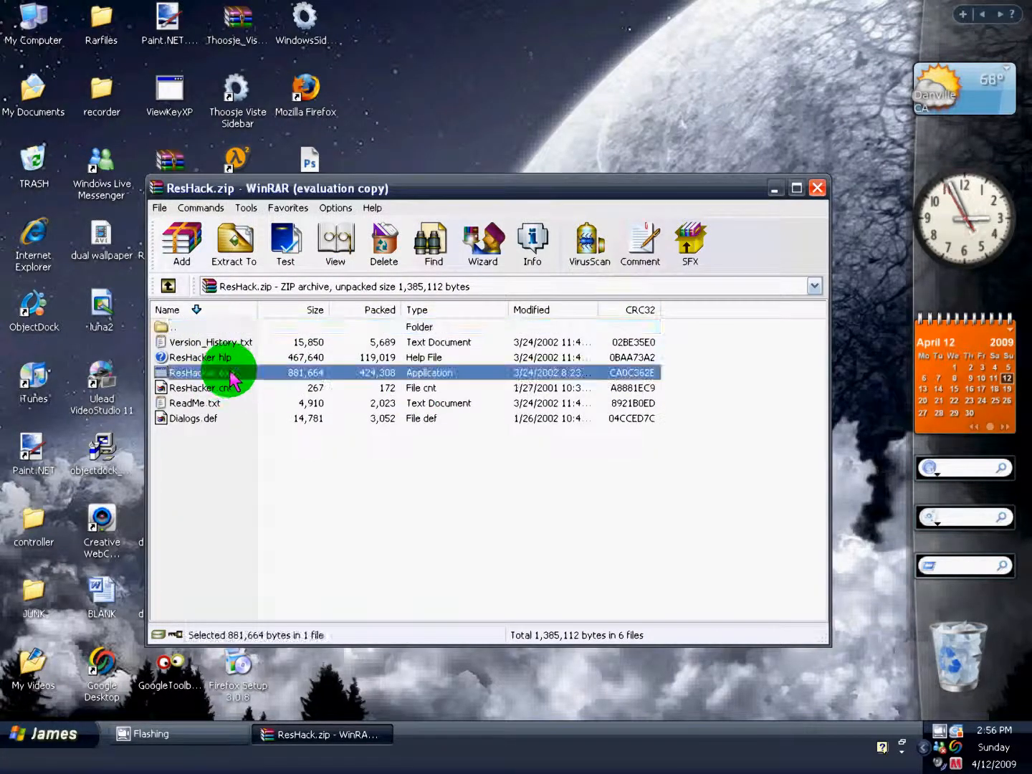
click(507, 192)
click(815, 188)
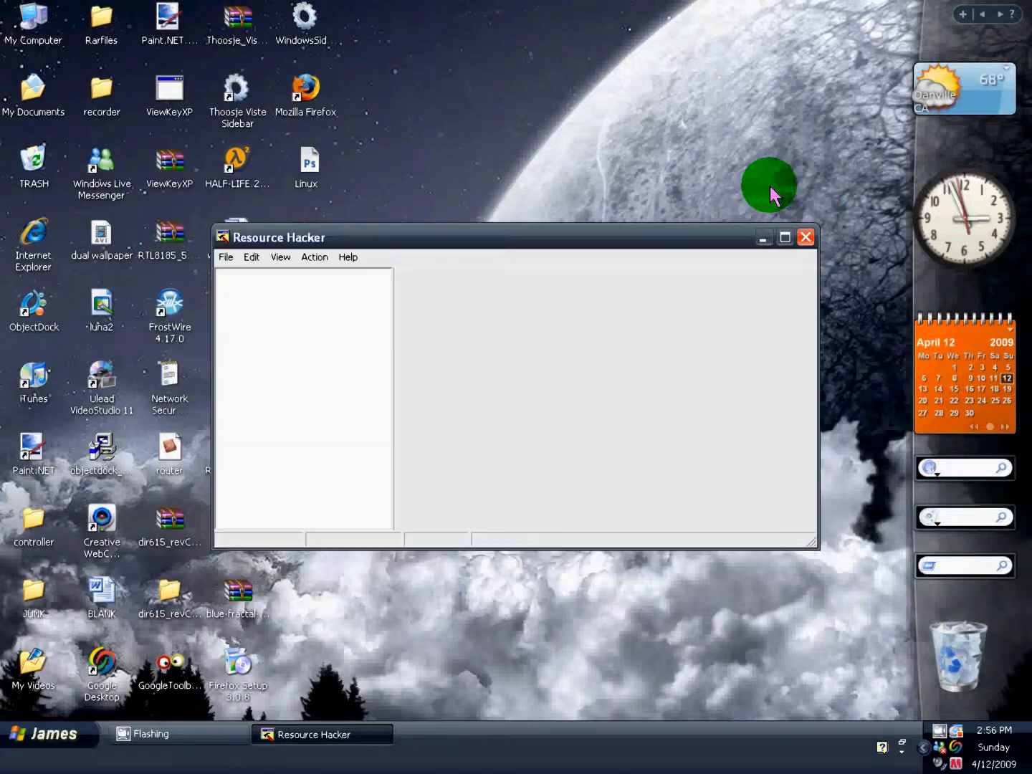
- Open explorer.exe from the WINDOWS folder on Local Disk (C:) in Resource Hacker and dismiss the Java update notification
click(224, 257)
click(258, 275)
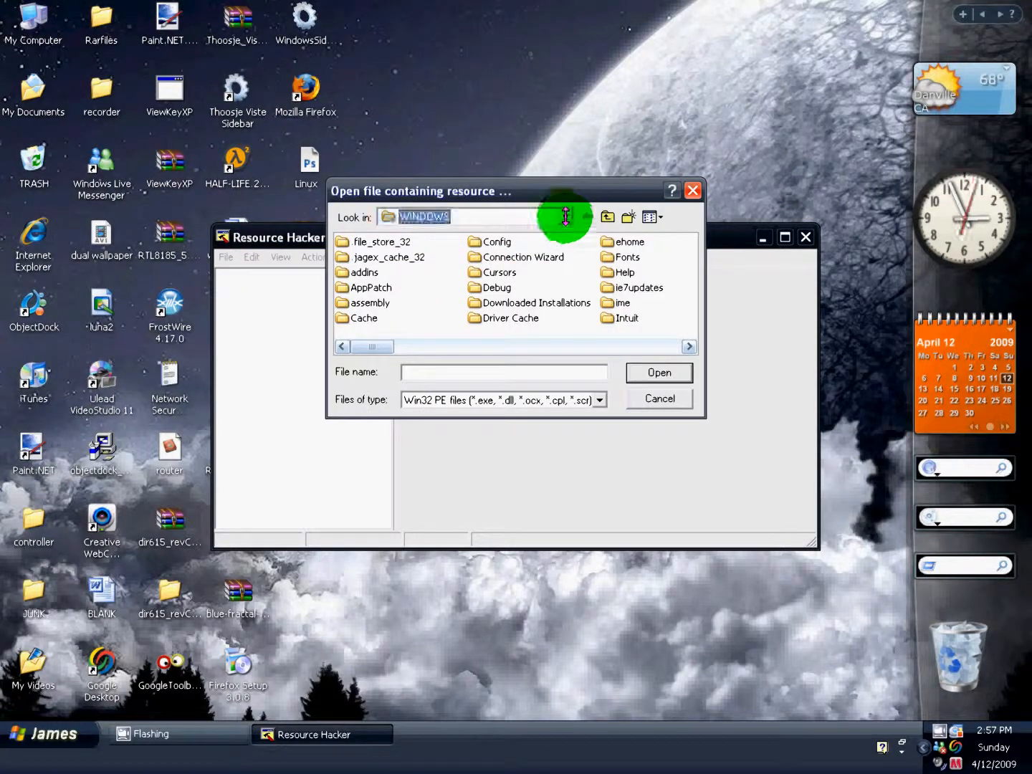
click(552, 214)
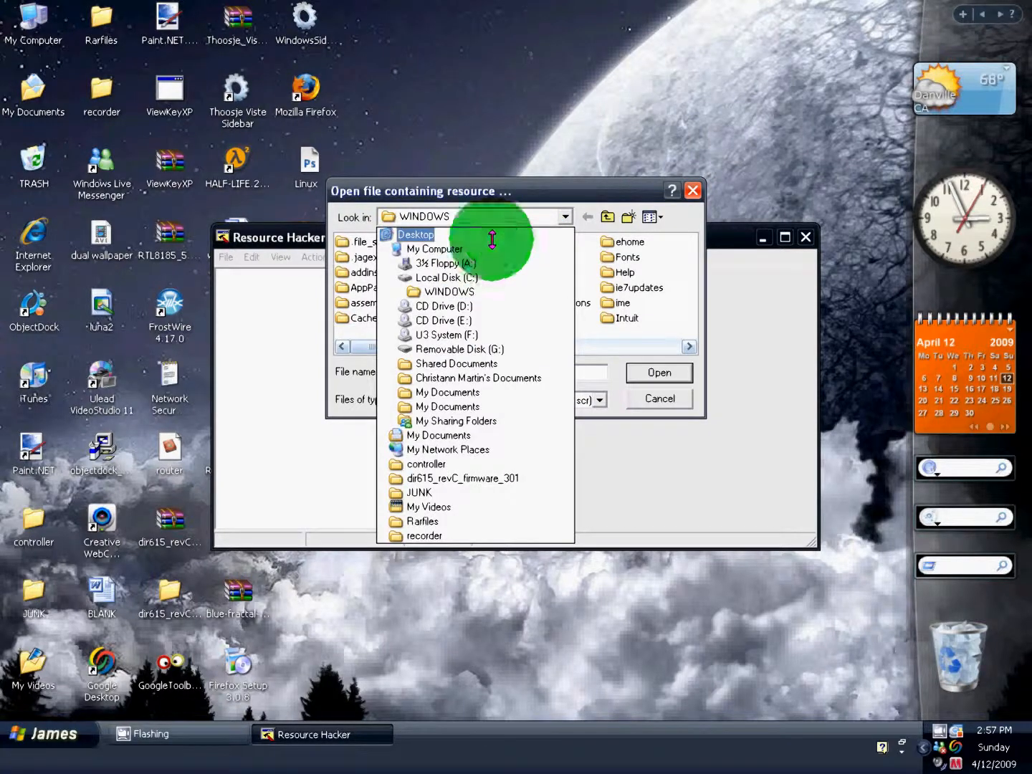
click(490, 235)
click(566, 215)
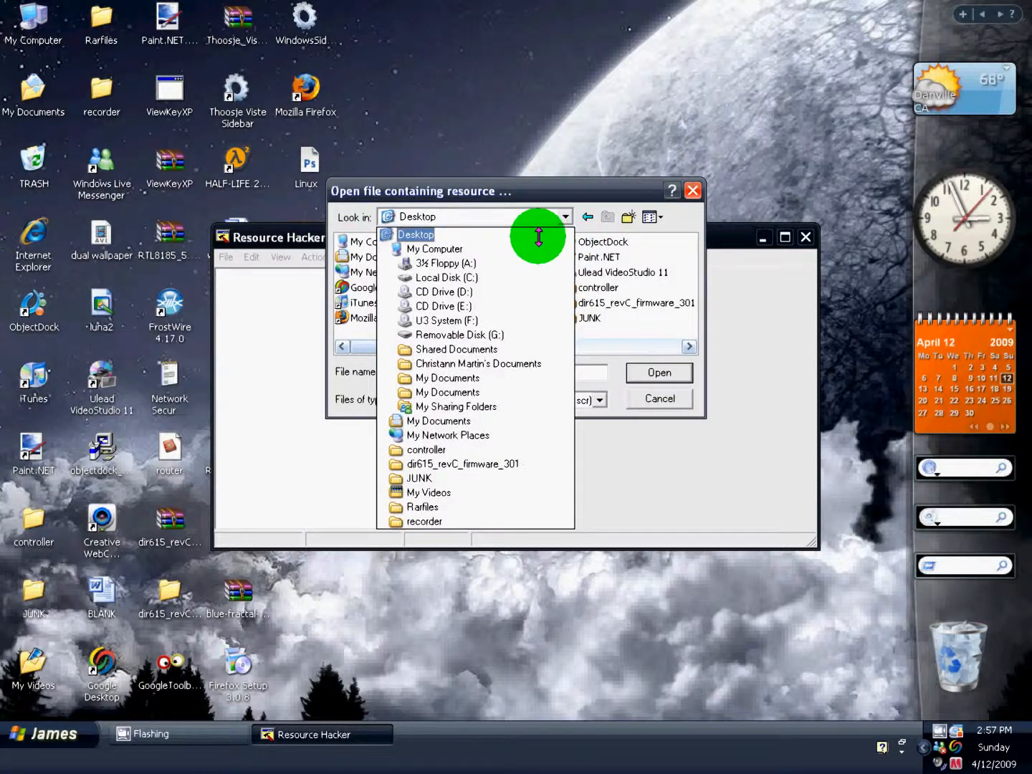
click(463, 277)
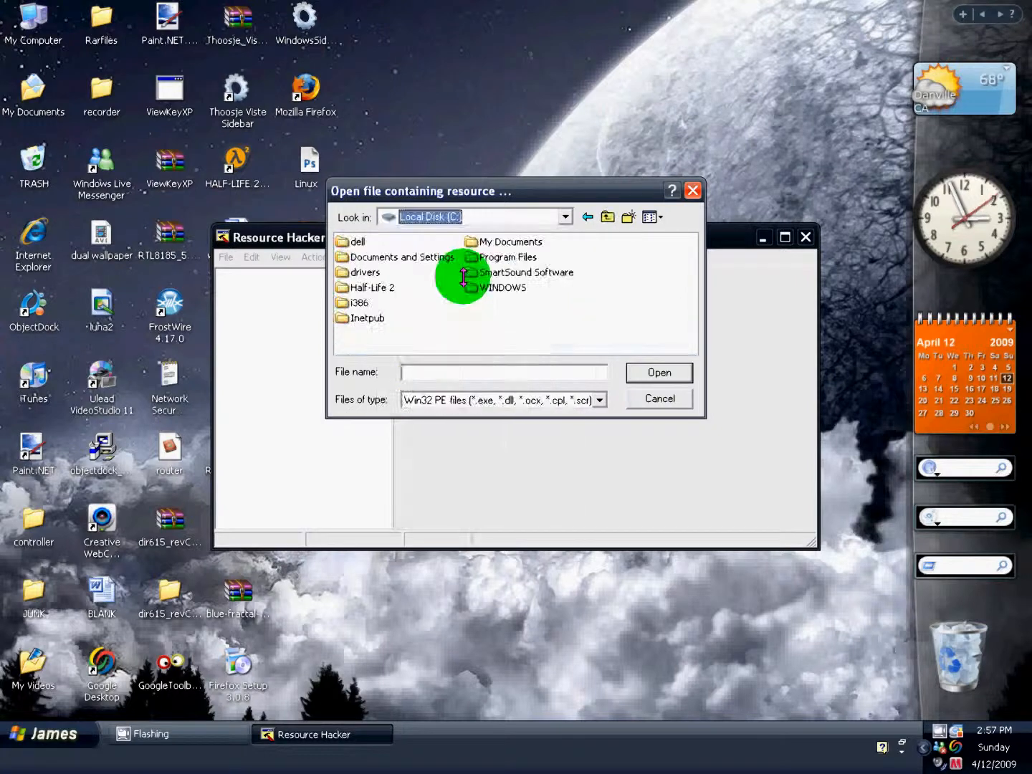
double_click(488, 287)
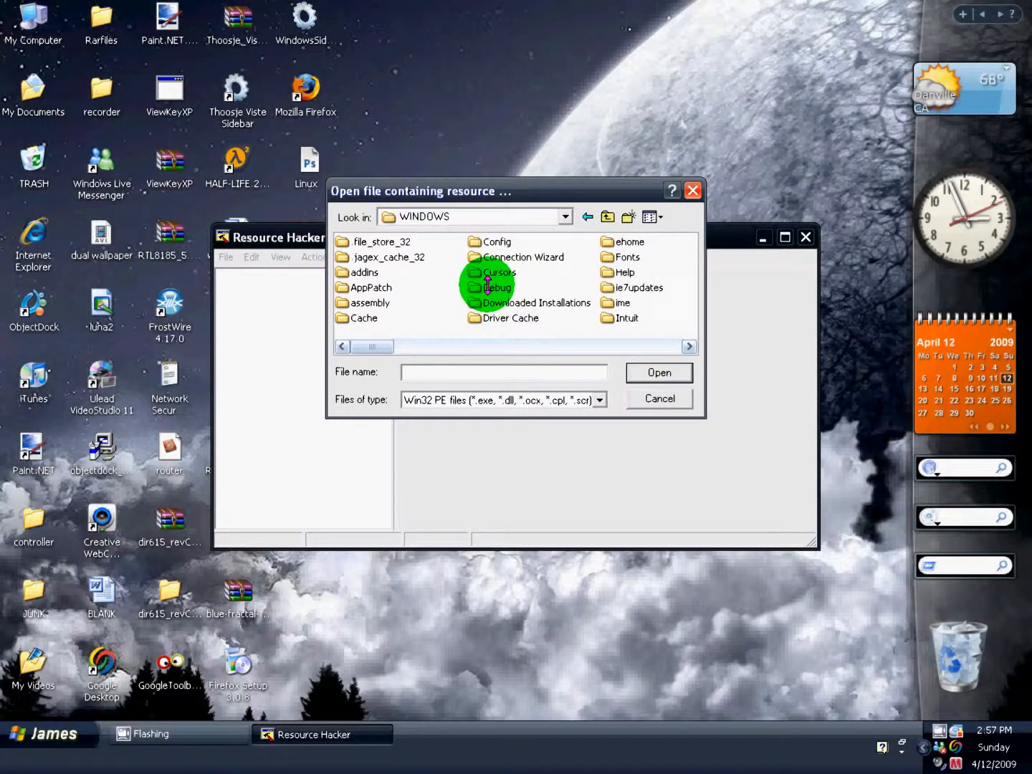
click(487, 319)
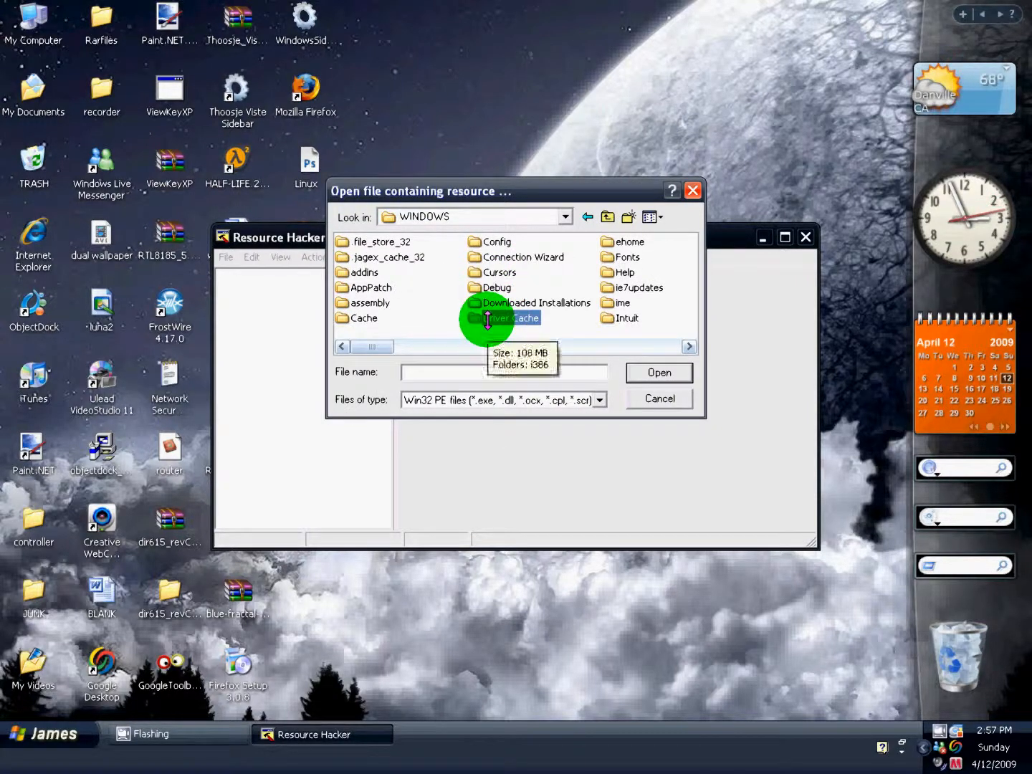
text(explorer)
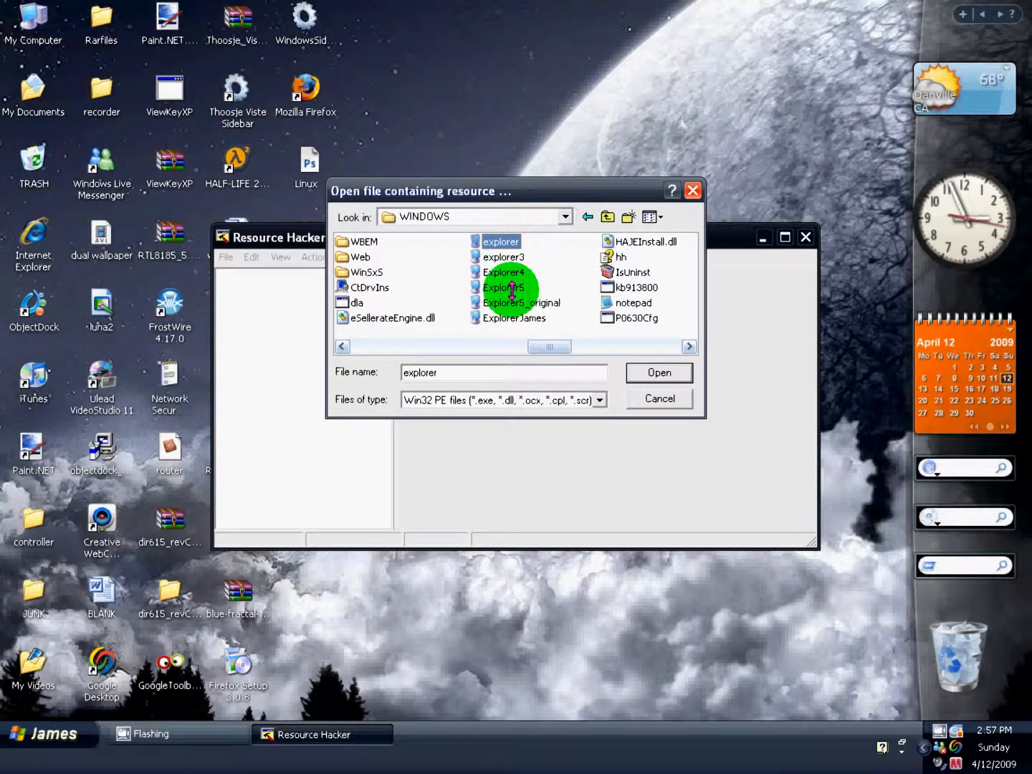
double_click(503, 242)
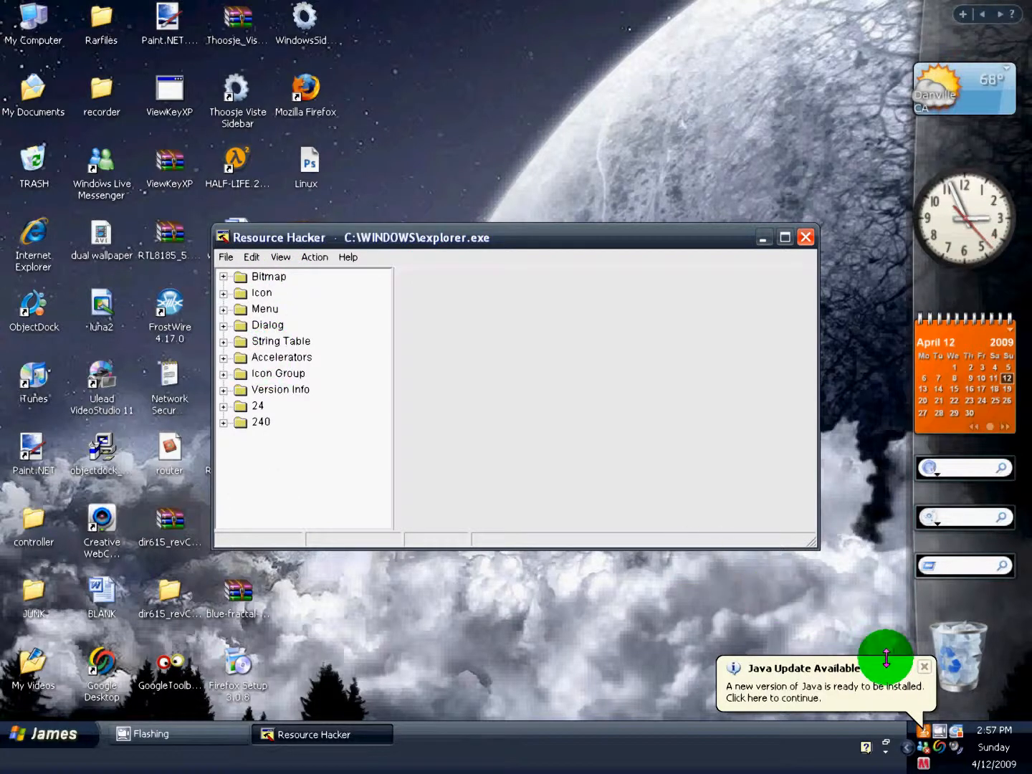
click(934, 669)
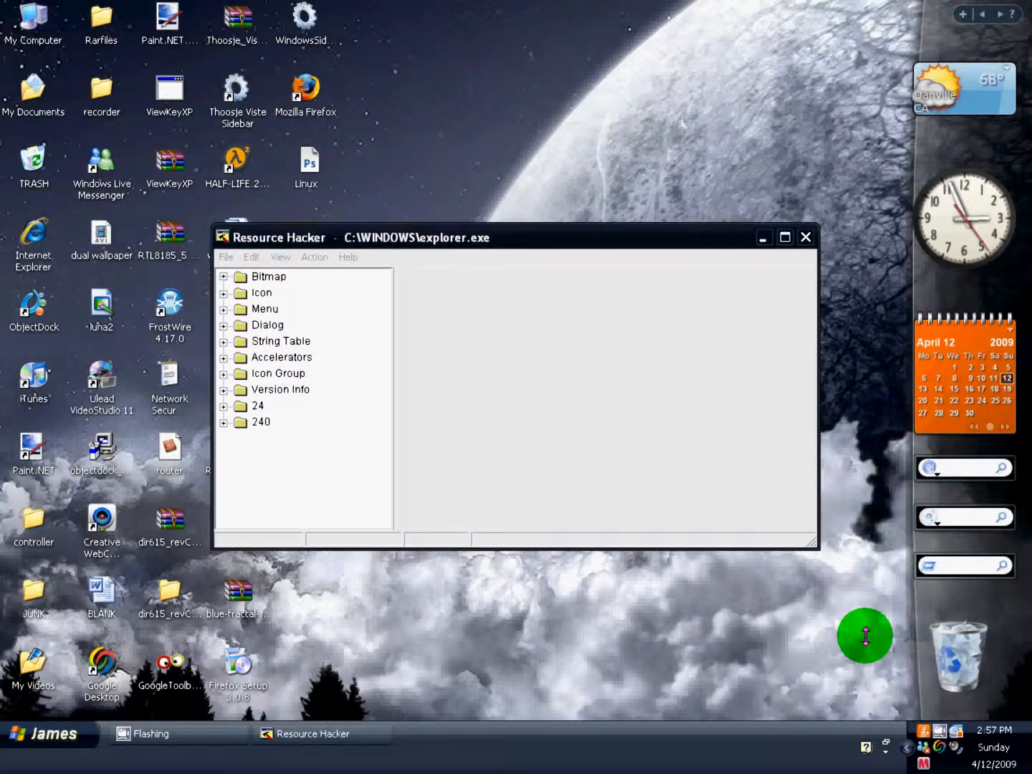
- In String Table 34, resource 1033, replace the text of string 533 with "CLICK IT" and compile the script
click(222, 341)
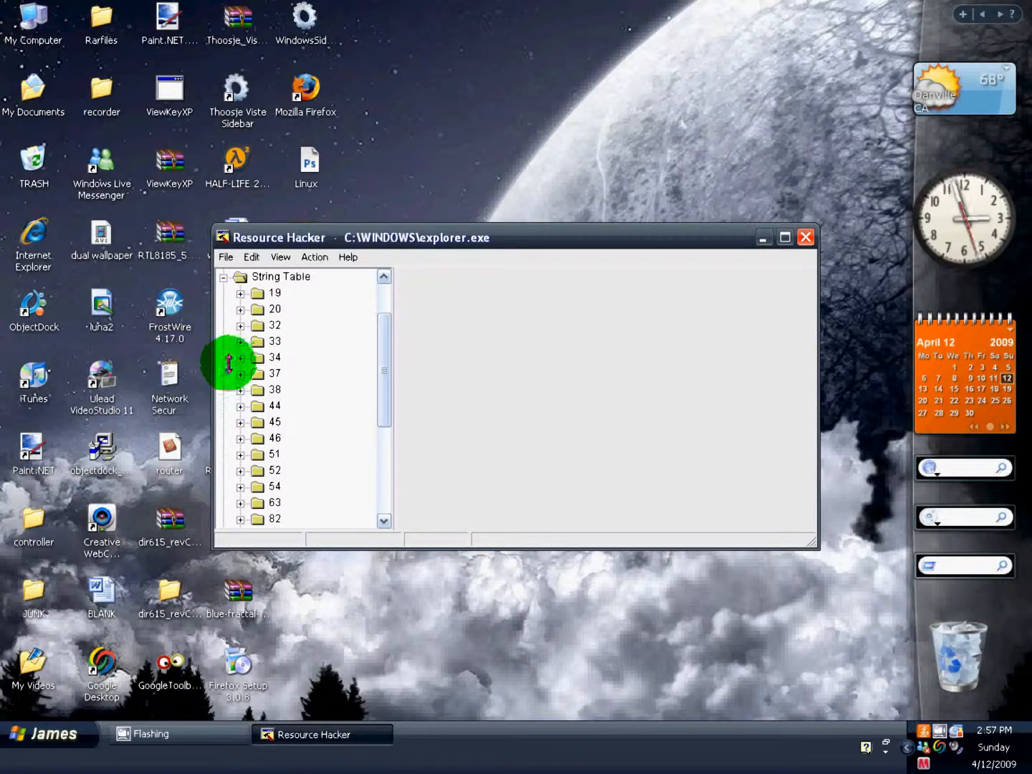
click(241, 341)
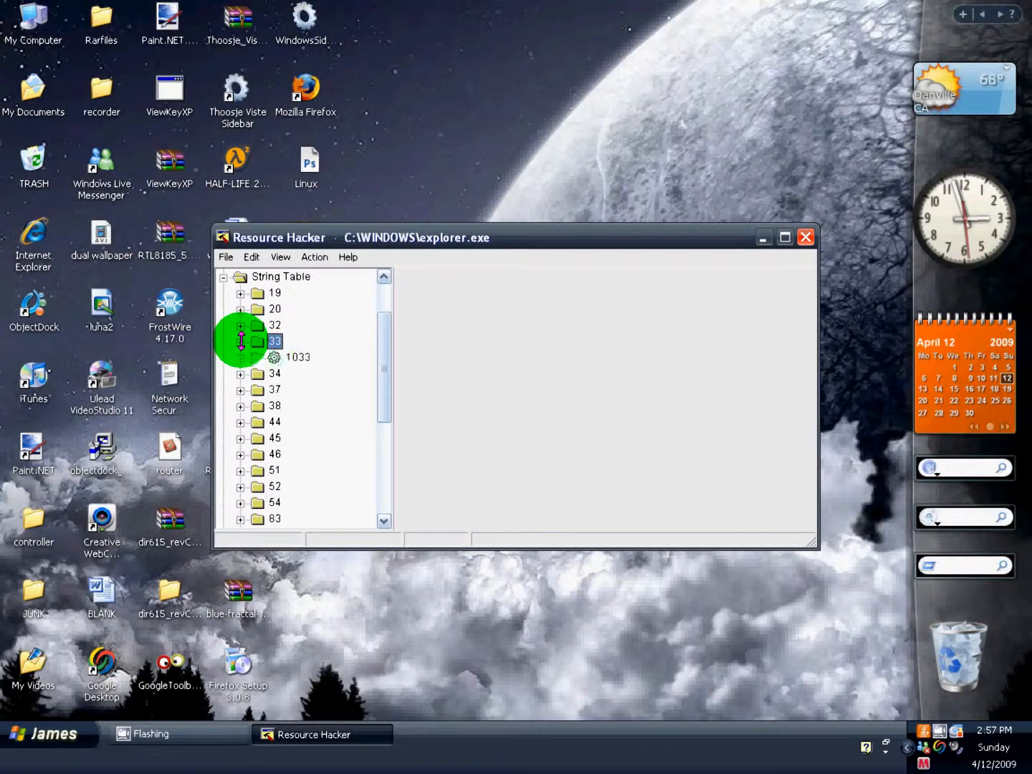
click(273, 356)
click(241, 341)
click(241, 357)
click(278, 374)
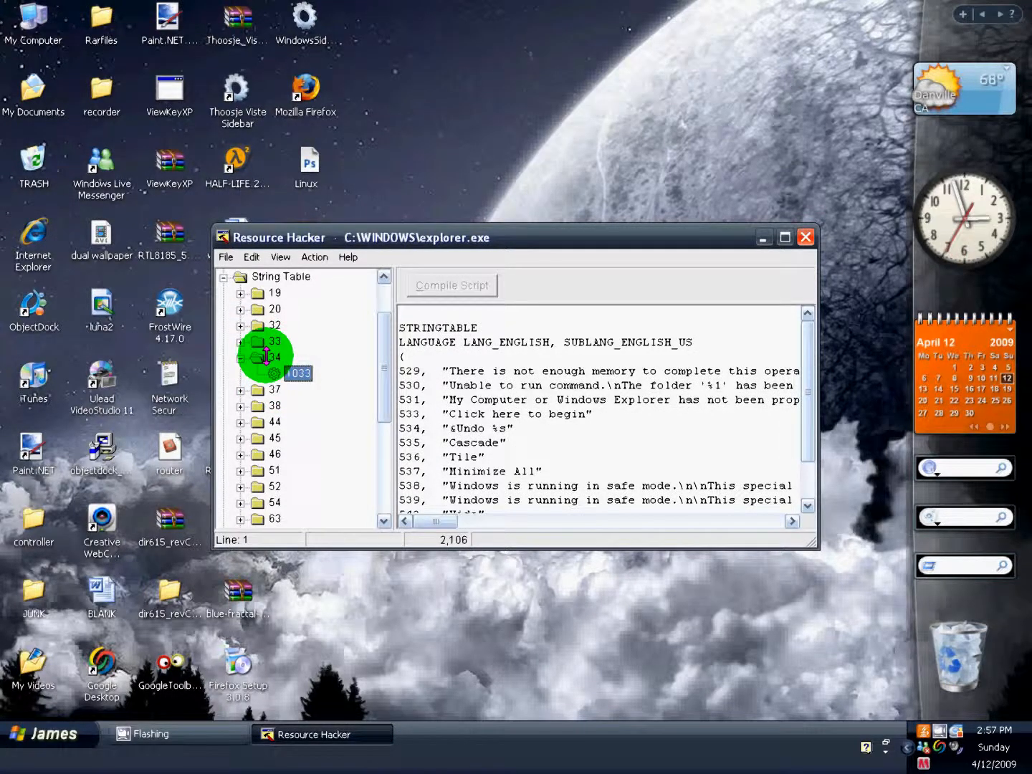
click(252, 360)
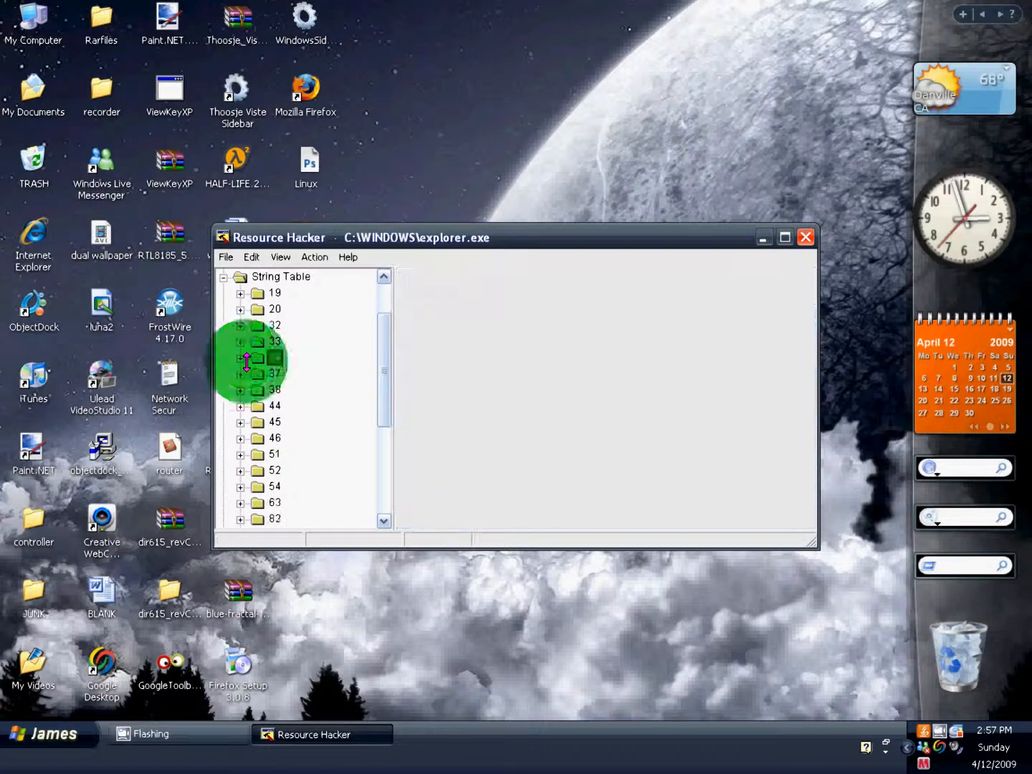
click(294, 373)
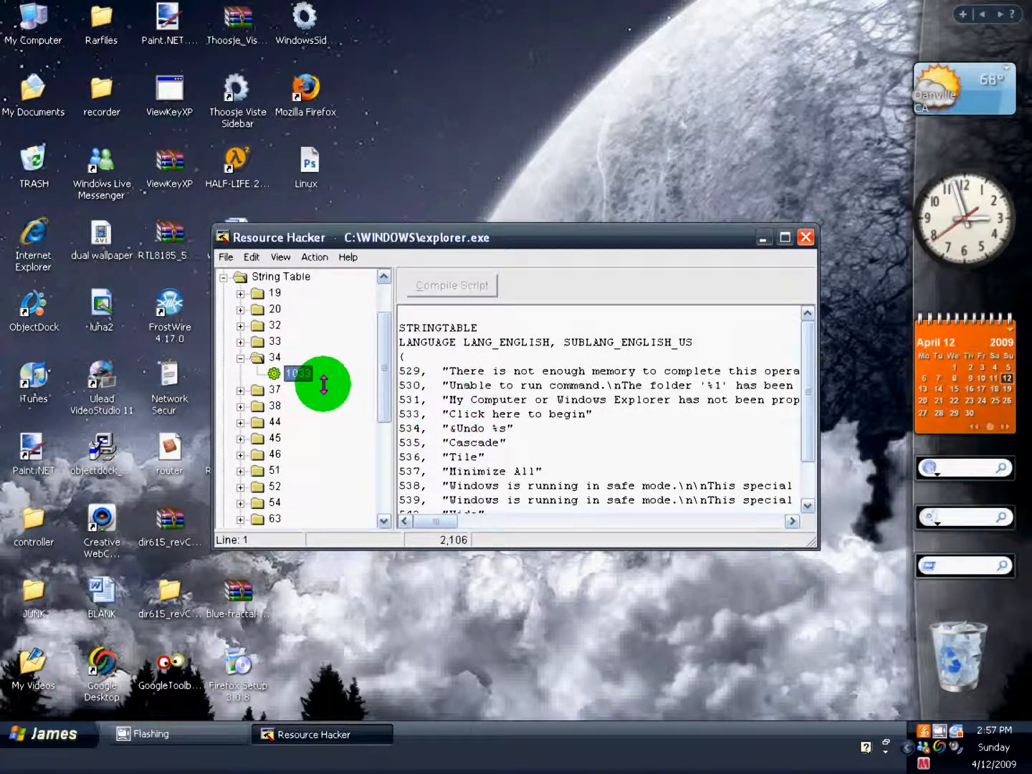
drag(449, 413, 587, 414)
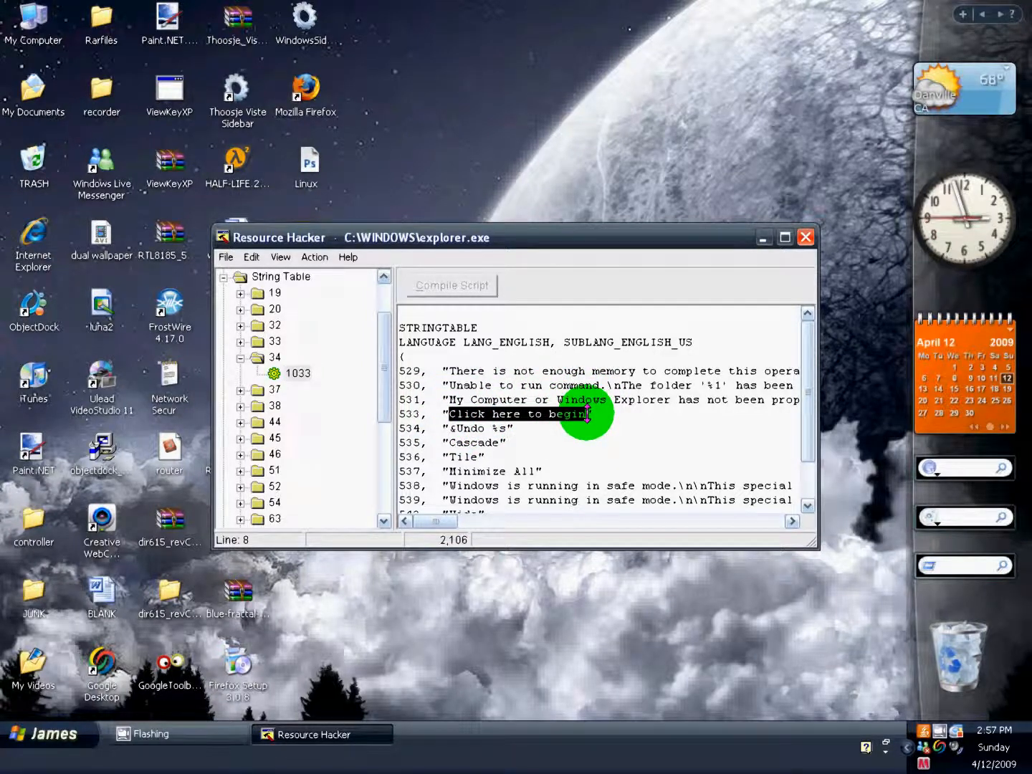
text(CLICK IT)
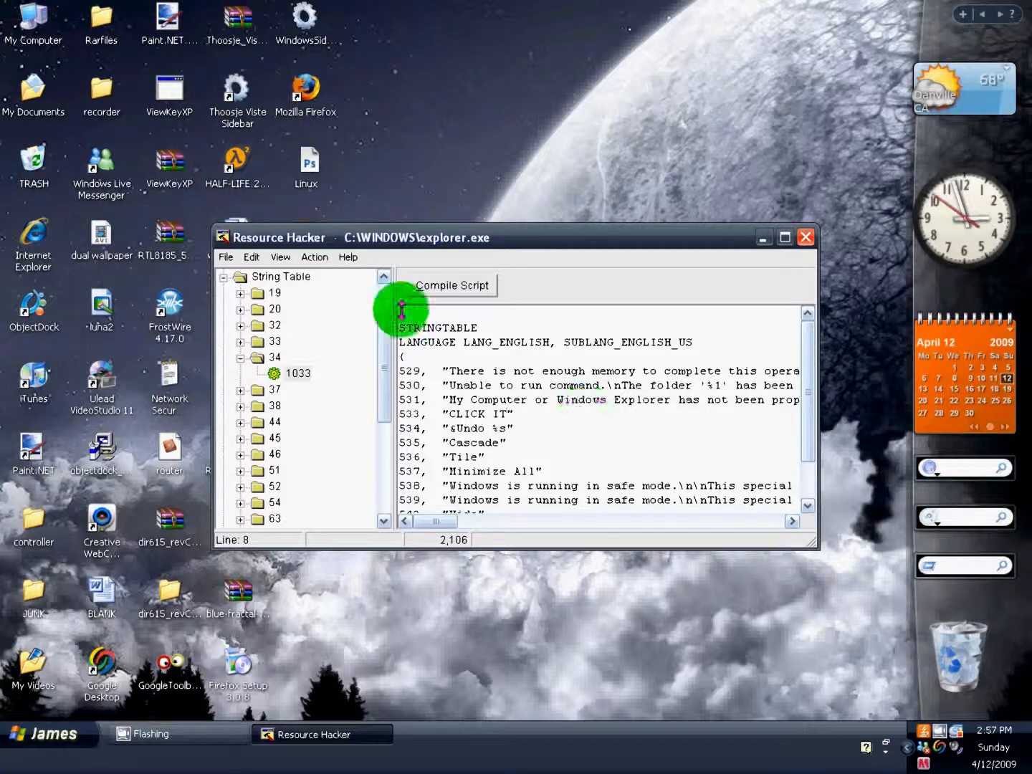
click(440, 284)
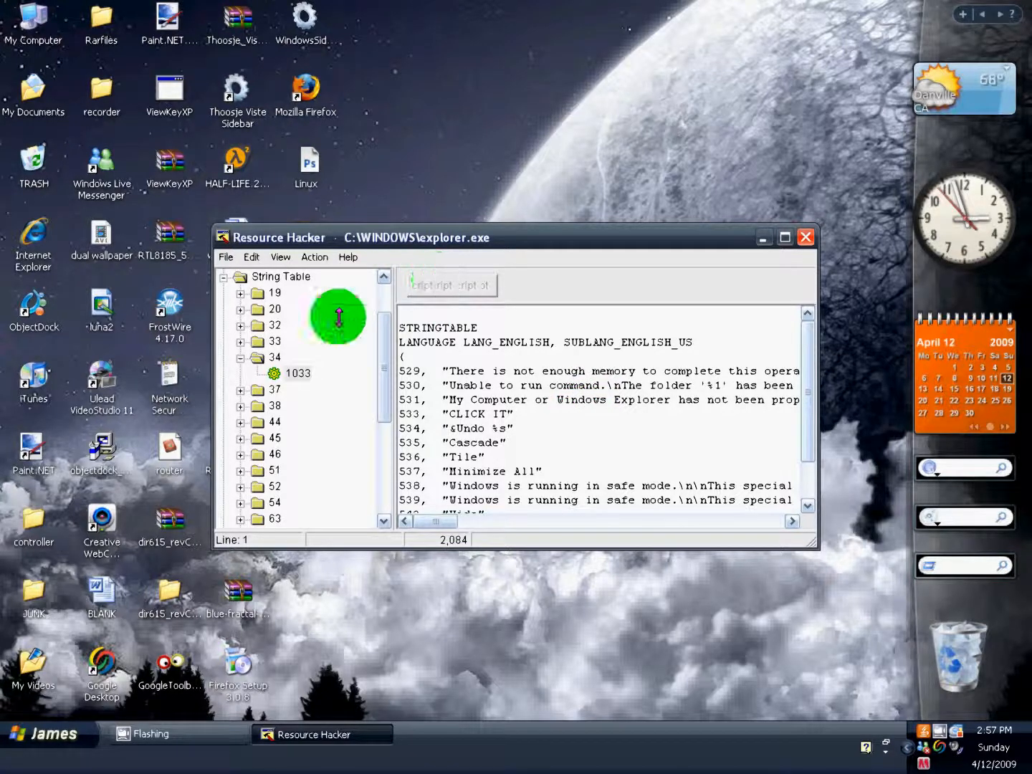
- In String Table 37, resource 1033, set string 578 to the user's first name and compile the script
click(240, 358)
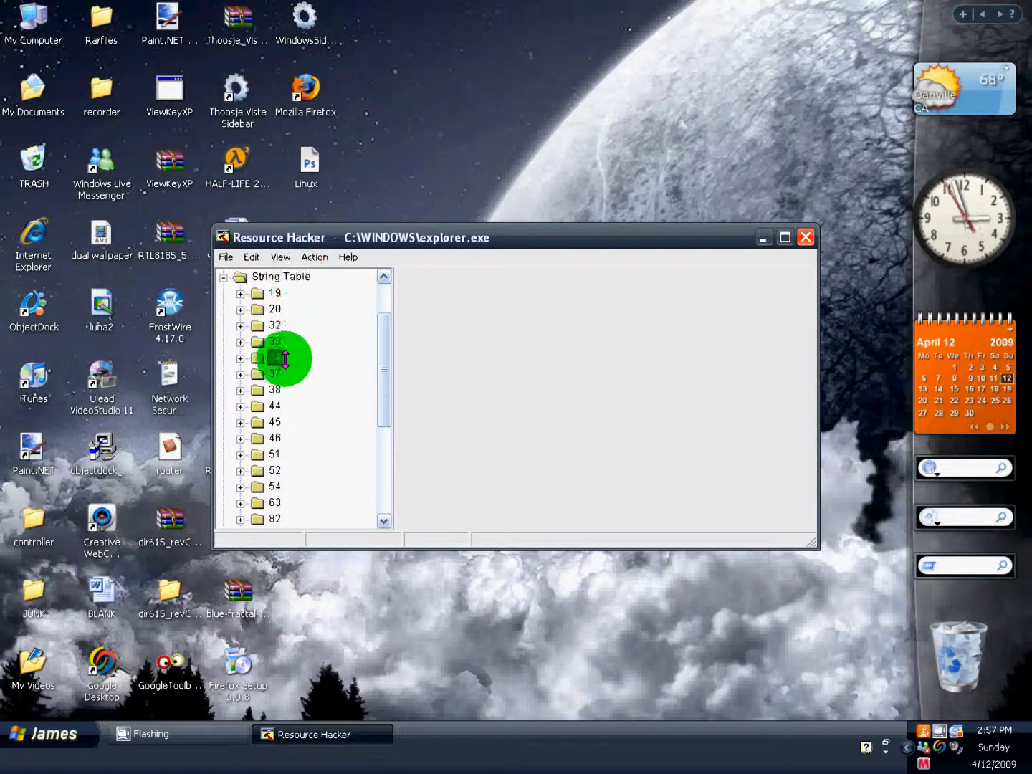
click(241, 373)
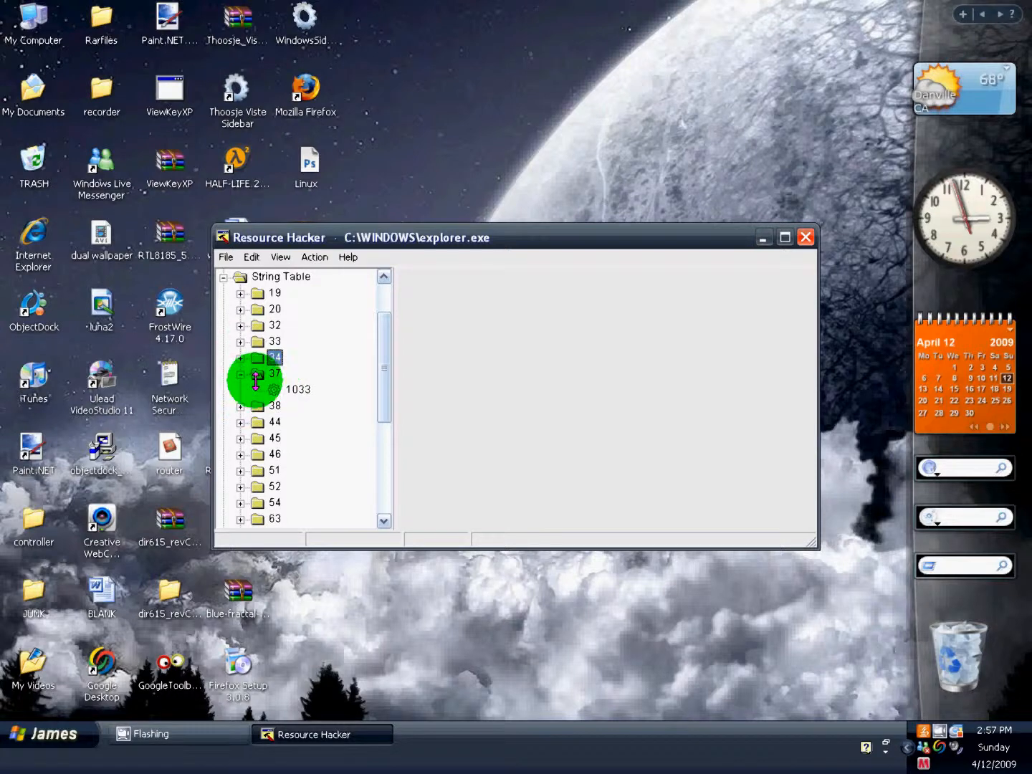
click(279, 389)
drag(450, 372, 487, 369)
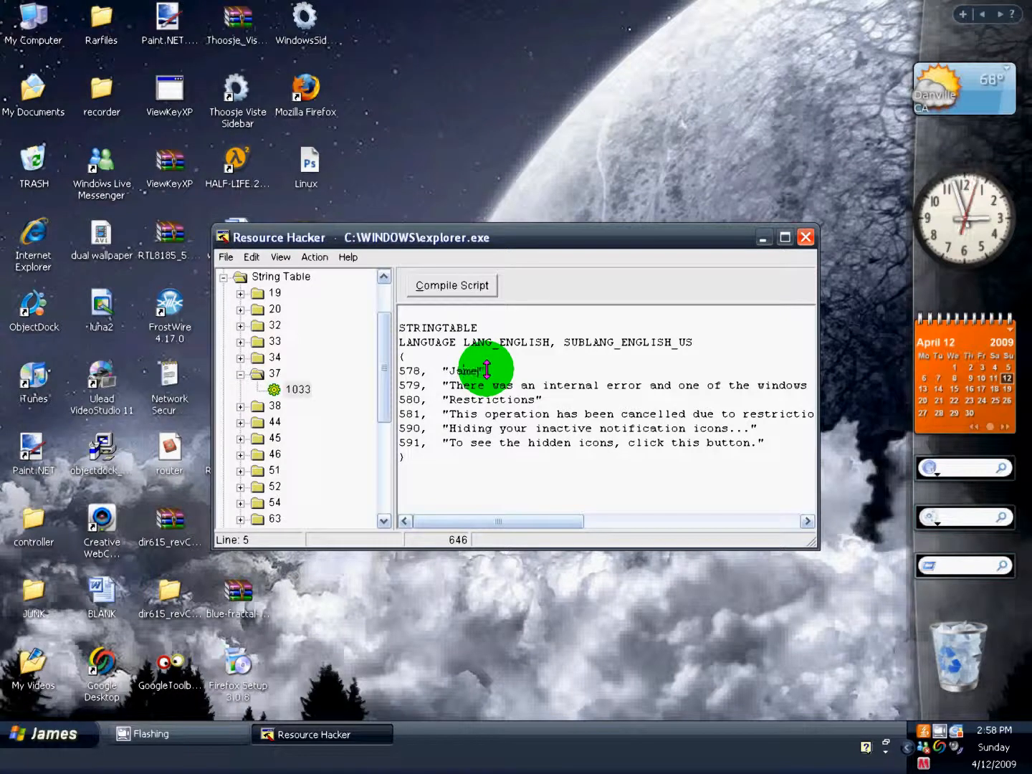
click(448, 286)
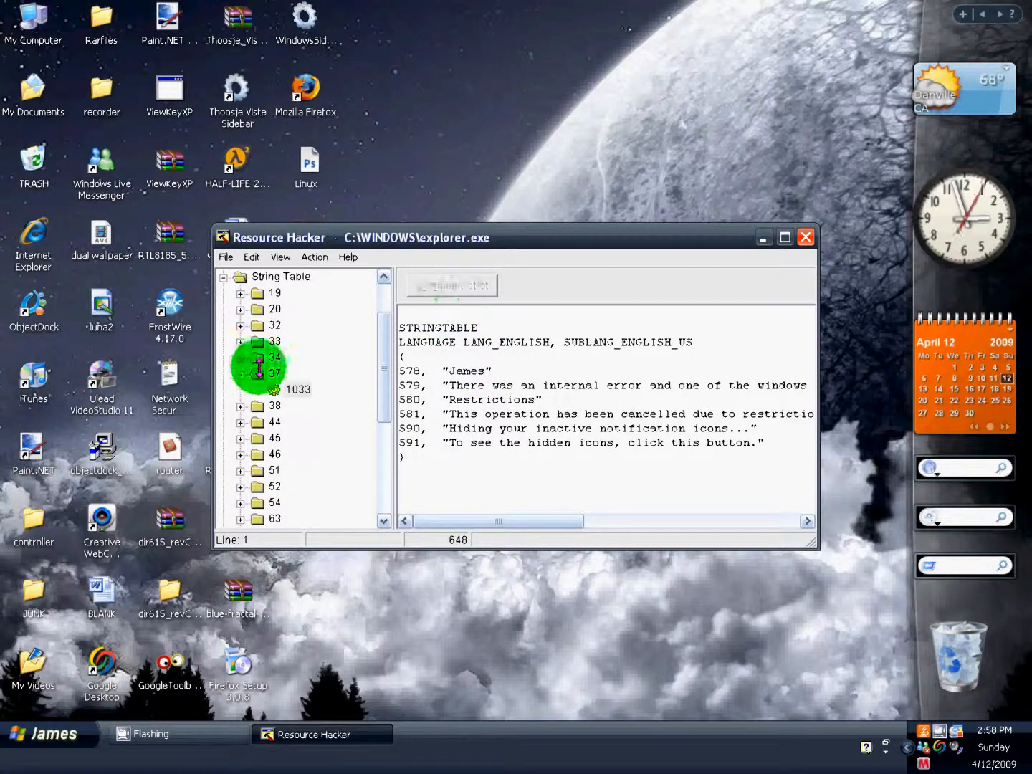
click(239, 373)
click(221, 276)
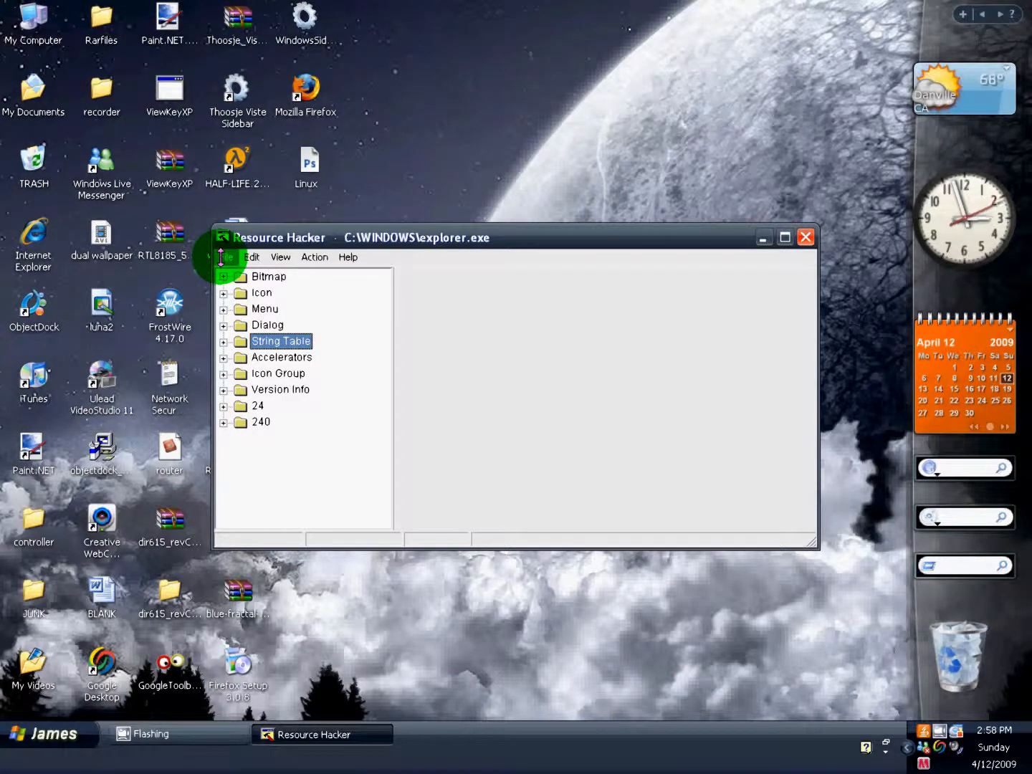
- Save the modified file as explorer2.exe in the WINDOWS folder and close Resource Hacker
click(223, 256)
click(284, 316)
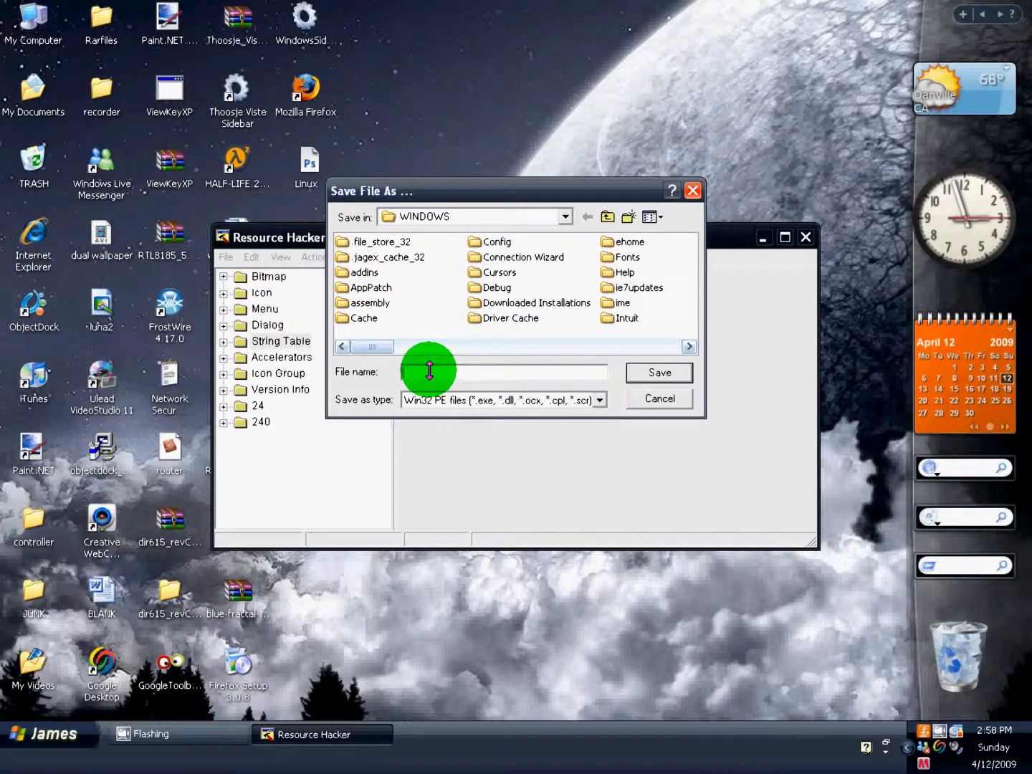
text(expl)
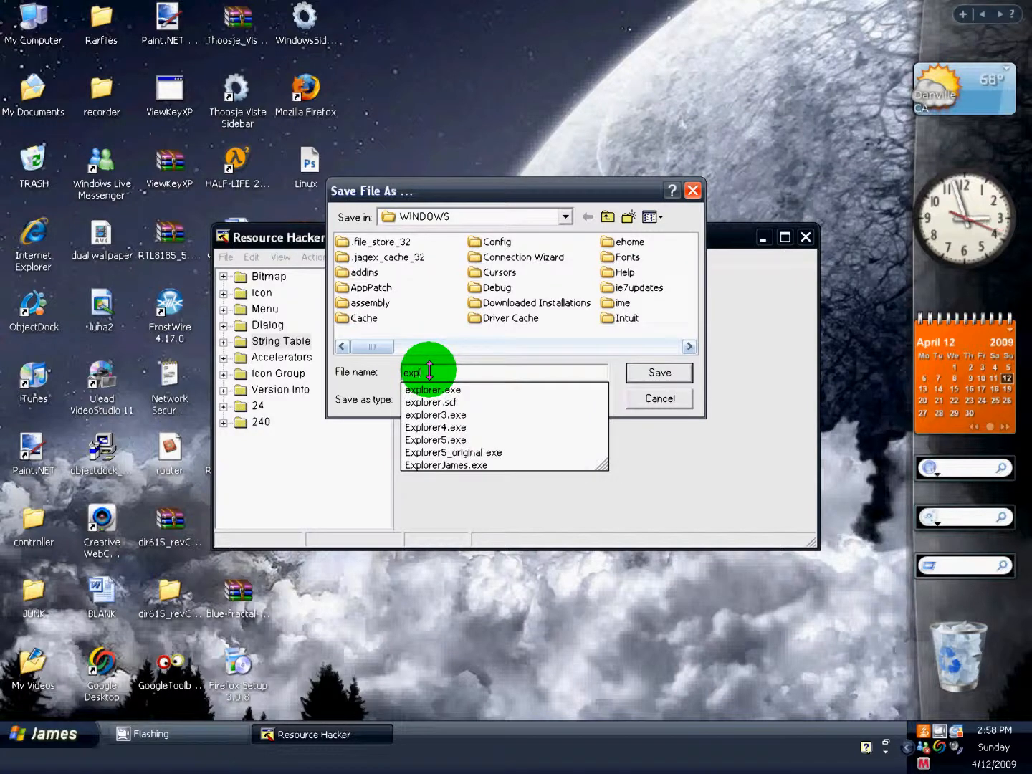
text(ore)
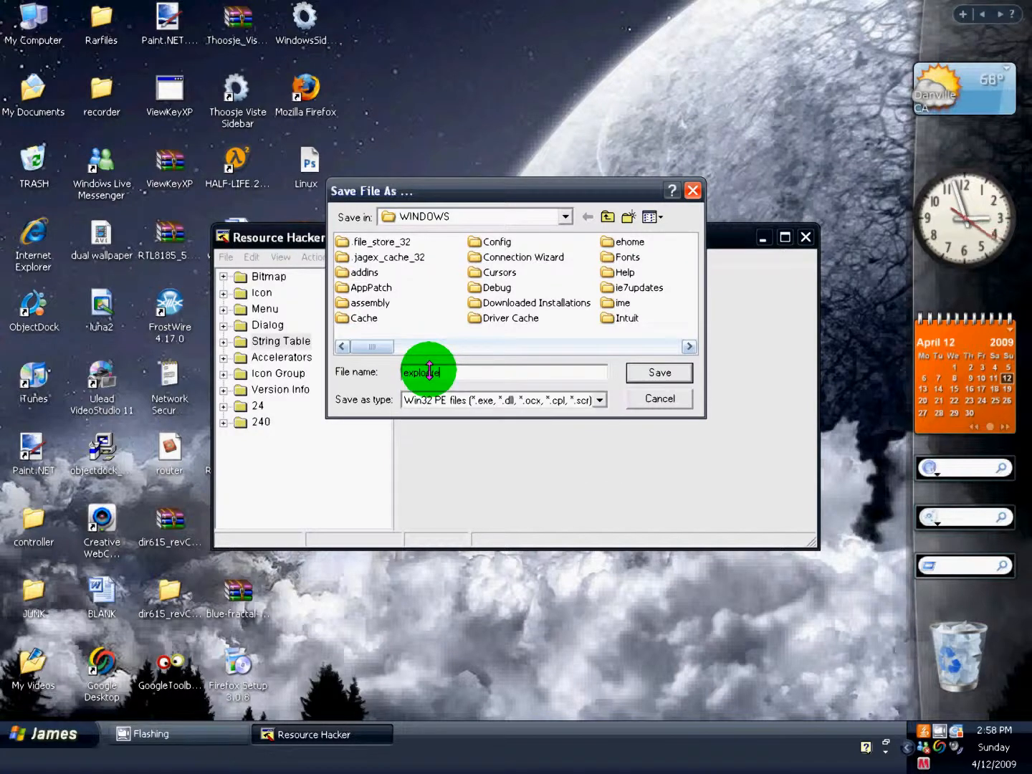
key(BackSpace)
key(BackSpace)
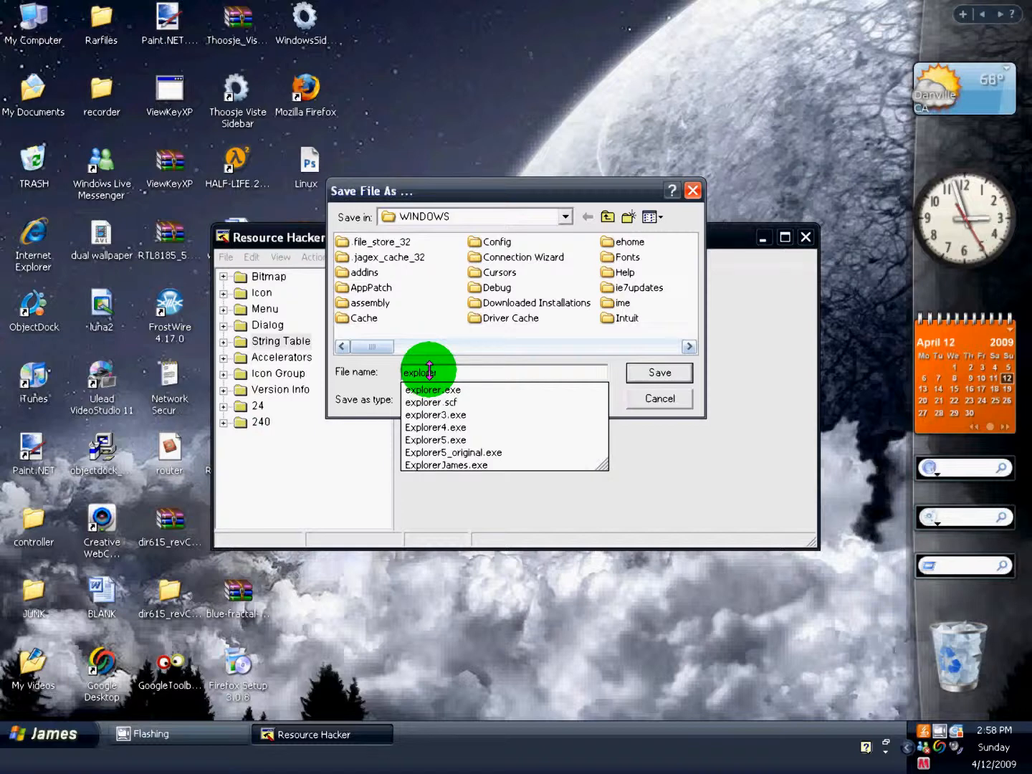
text(rer2.exe)
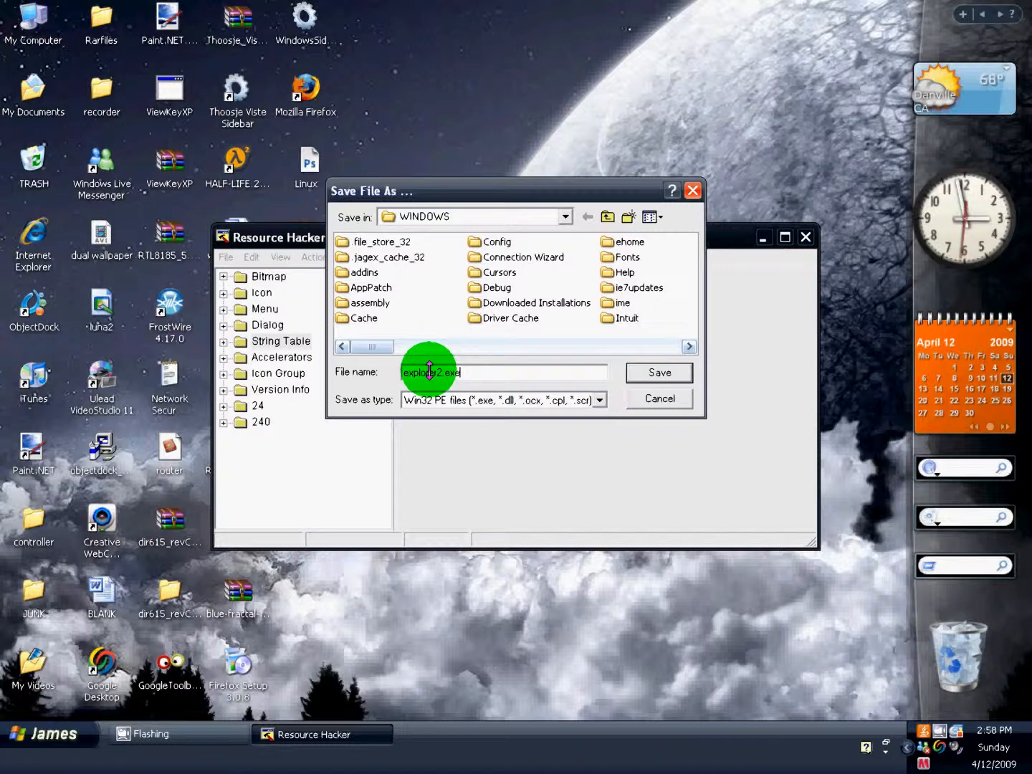
click(659, 372)
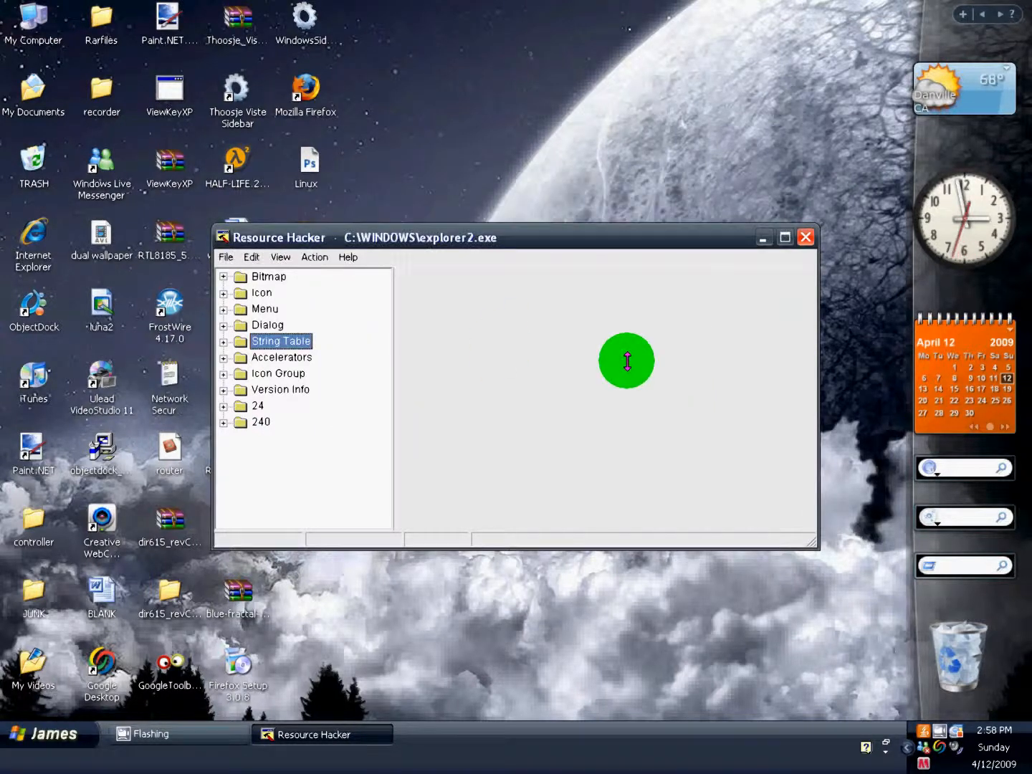
click(806, 237)
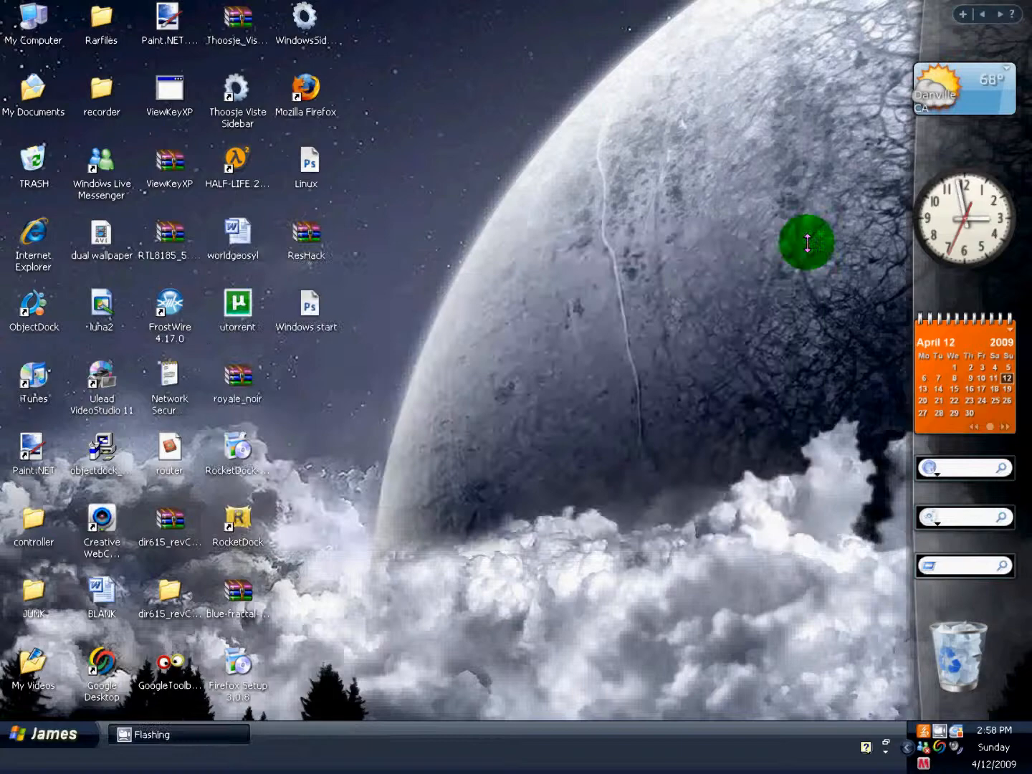
- Open the Registry Editor by running the command Regedit
click(64, 730)
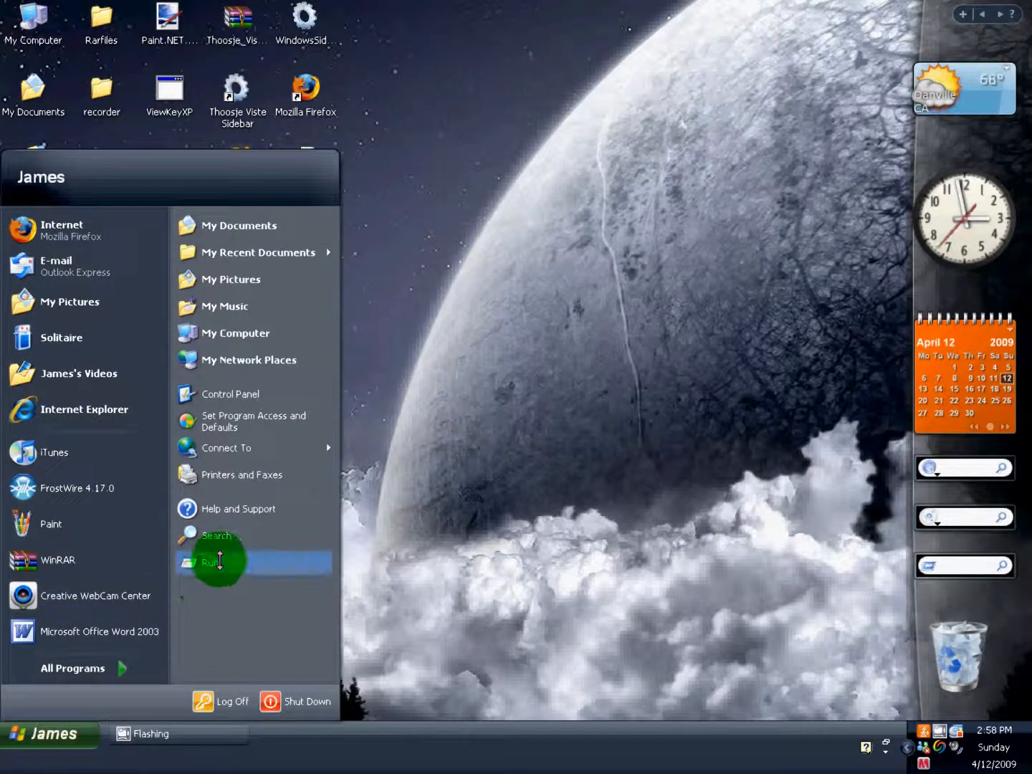
click(220, 561)
click(108, 635)
drag(102, 632, 28, 644)
text(R)
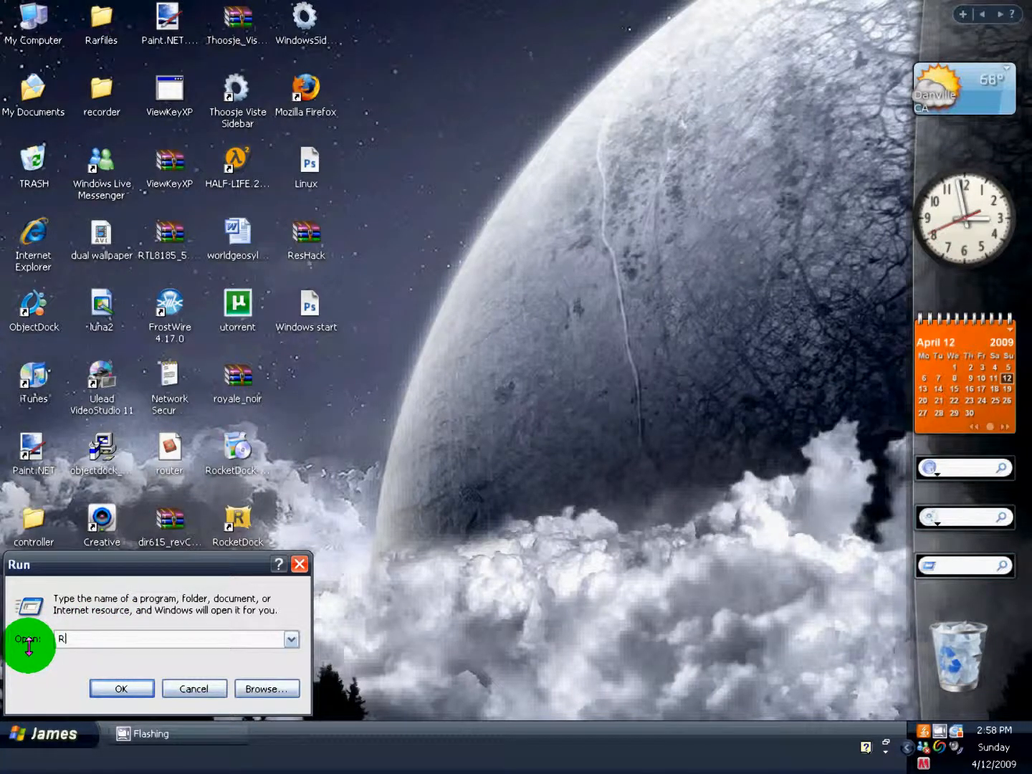
text(egedit)
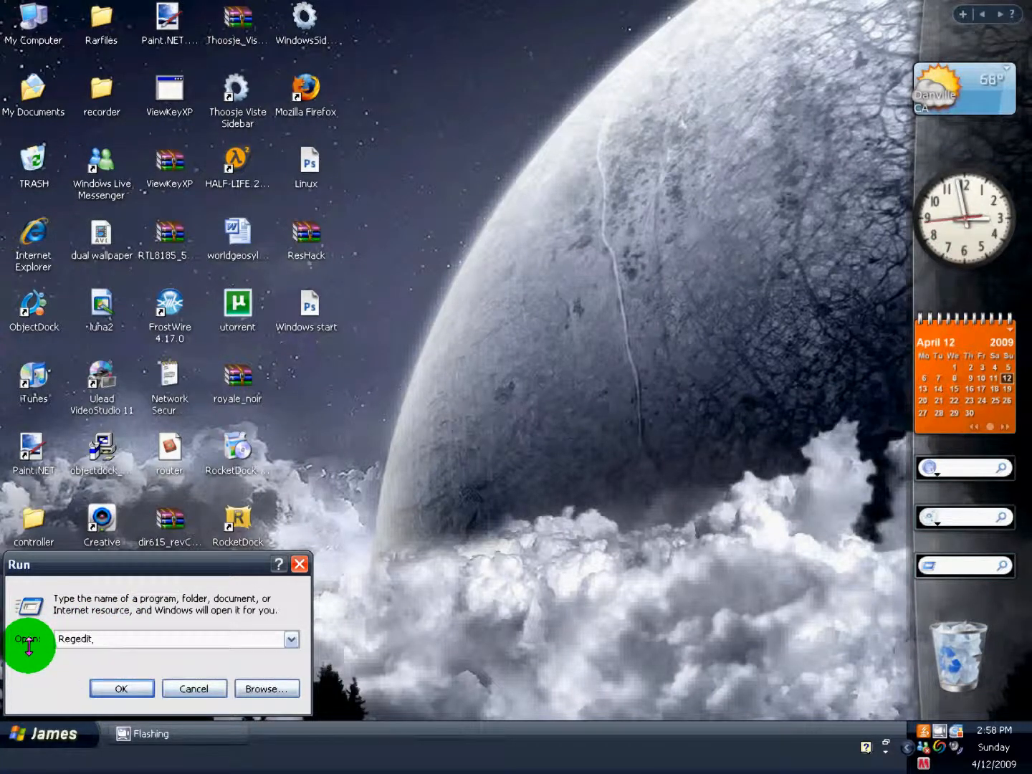
click(114, 686)
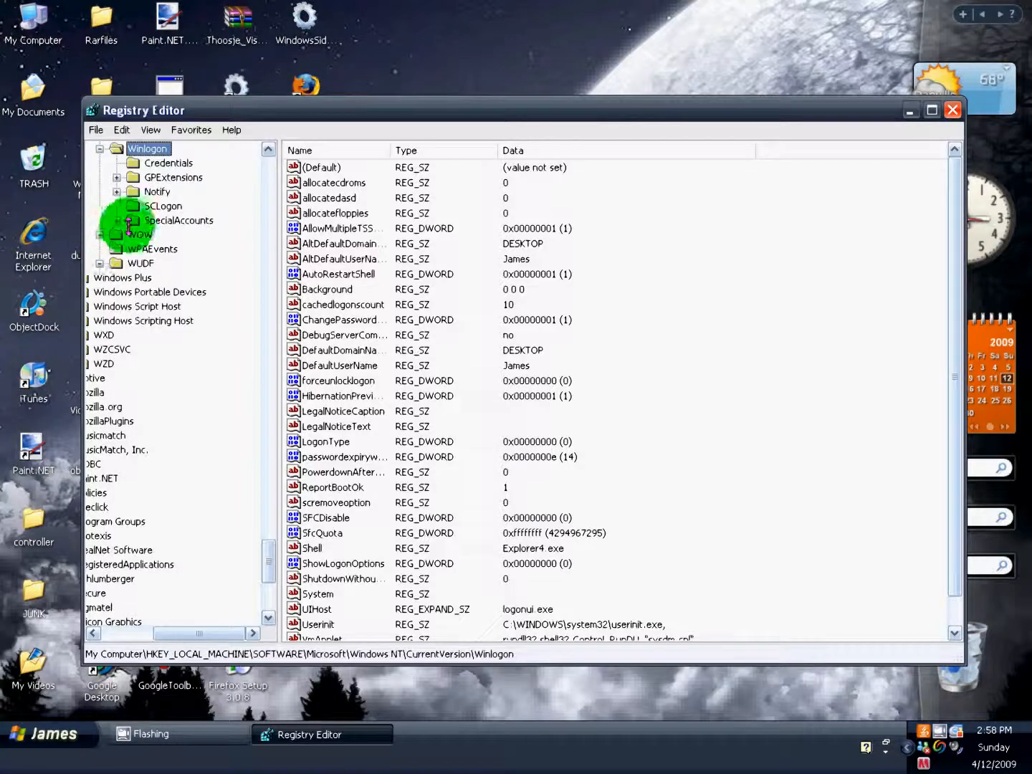
- Collapse the expanded CurrentVersion, Microsoft, SOFTWARE and HKEY_LOCAL_MACHINE branches so only the root registry keys are listed
scroll(114, 229, up, 7)
scroll(173, 495, up, 4)
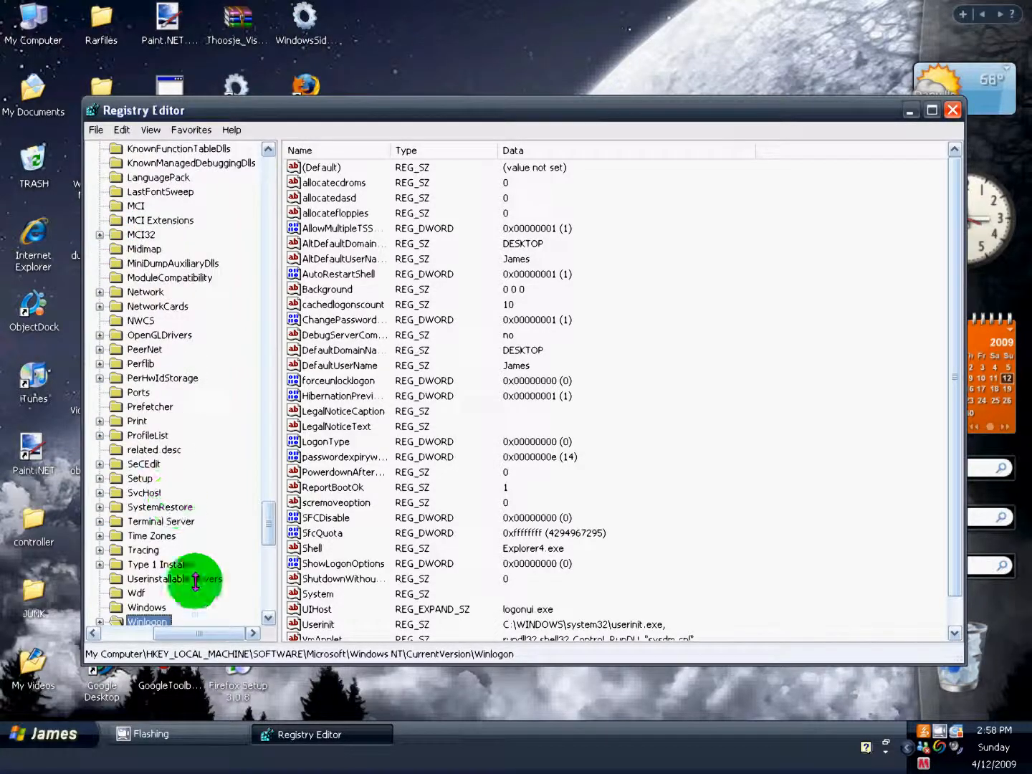
scroll(161, 617, left, 3)
scroll(158, 544, up, 5)
scroll(156, 508, up, 10)
double_click(185, 376)
scroll(159, 358, up, 3)
scroll(159, 323, up, 20)
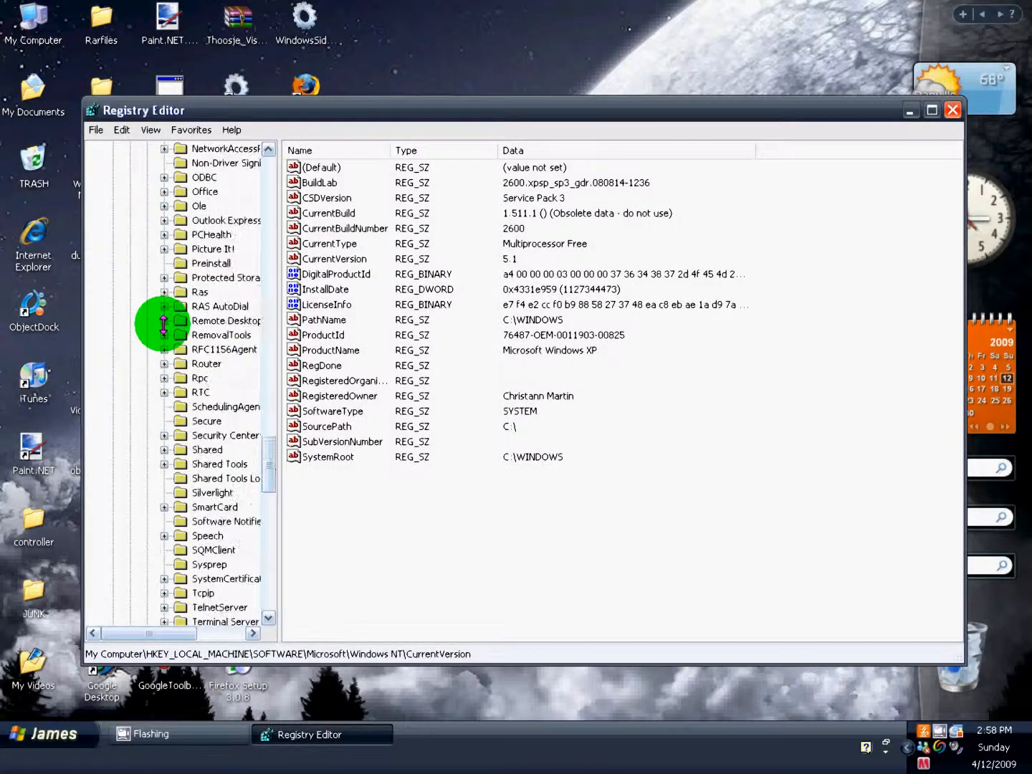
scroll(248, 315, up, 18)
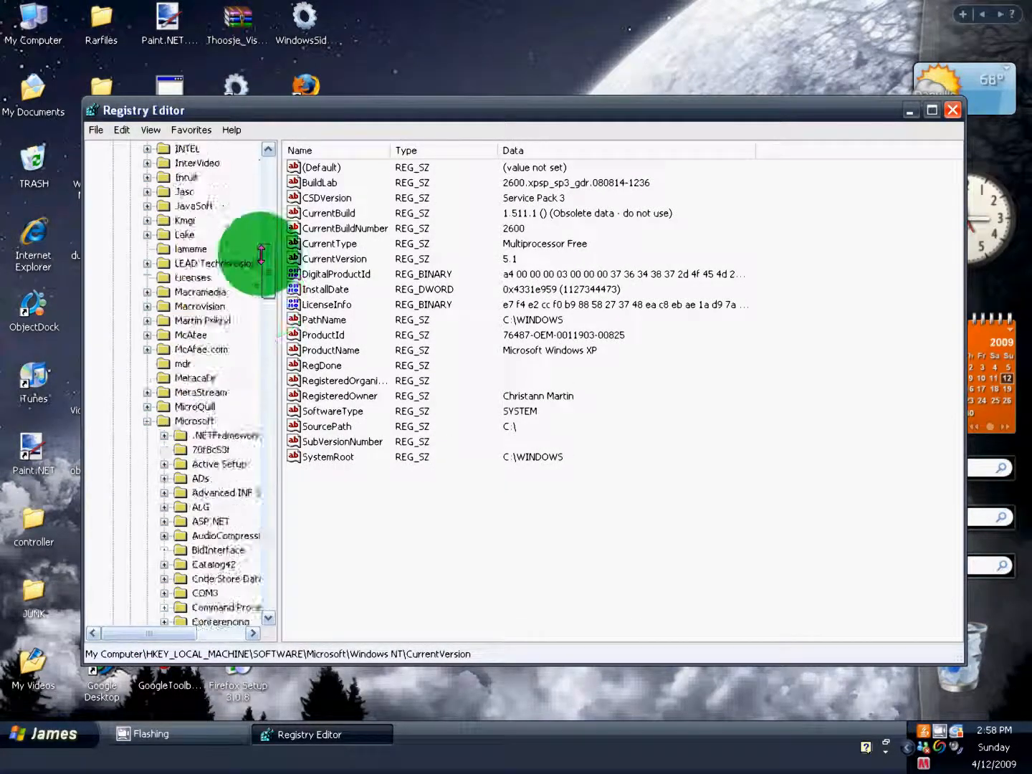
click(148, 564)
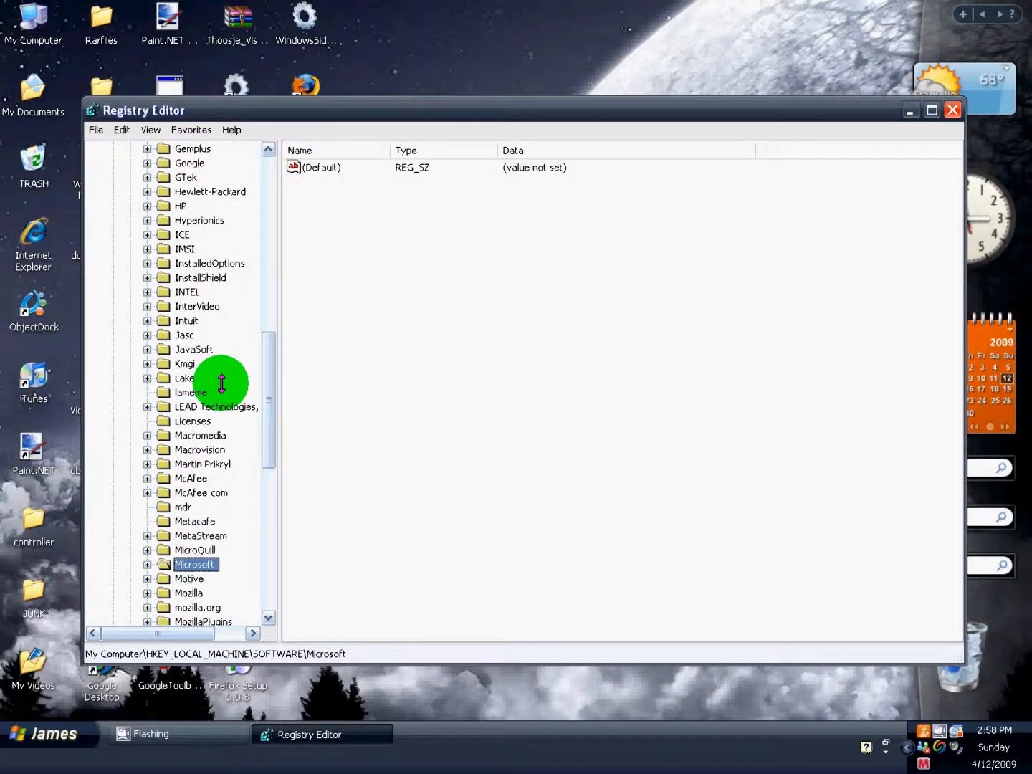
scroll(218, 384, up, 14)
click(130, 249)
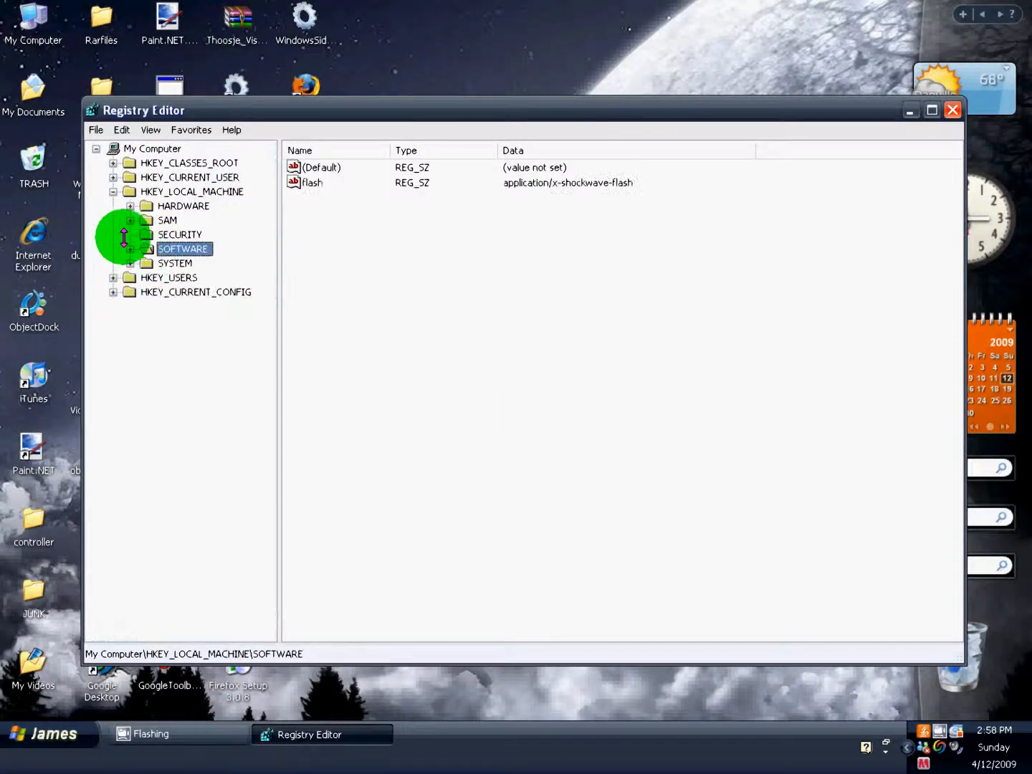
click(113, 191)
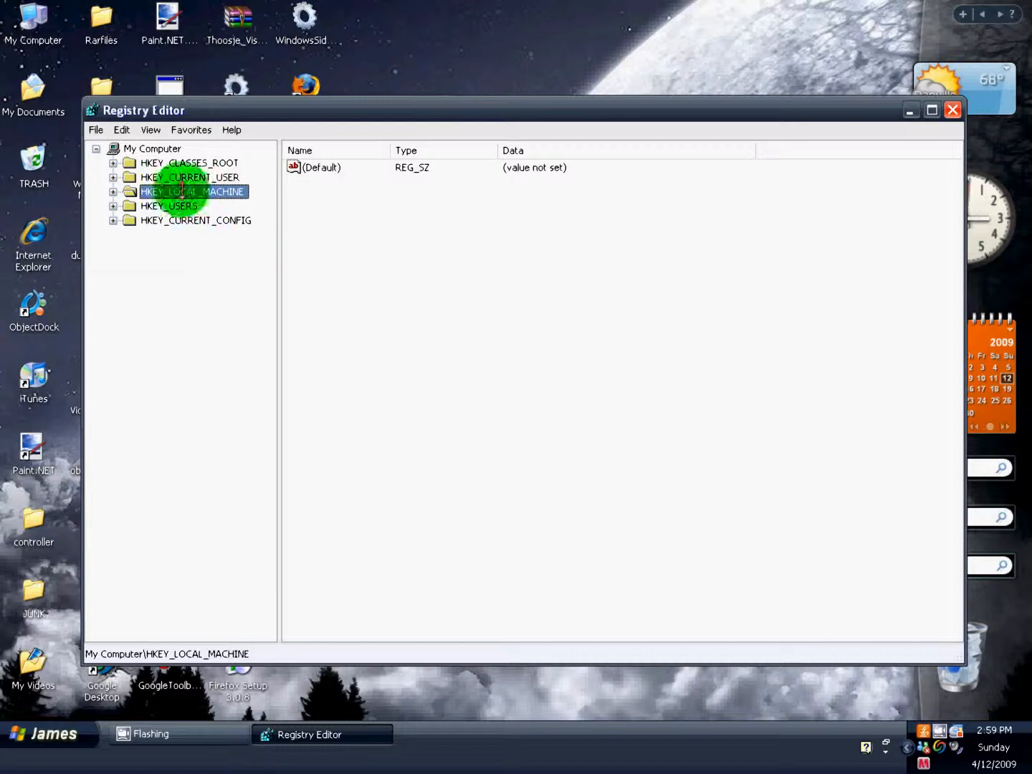
- Expand HKEY_LOCAL_MACHINE, its SOFTWARE key and the Microsoft key inside it
click(113, 191)
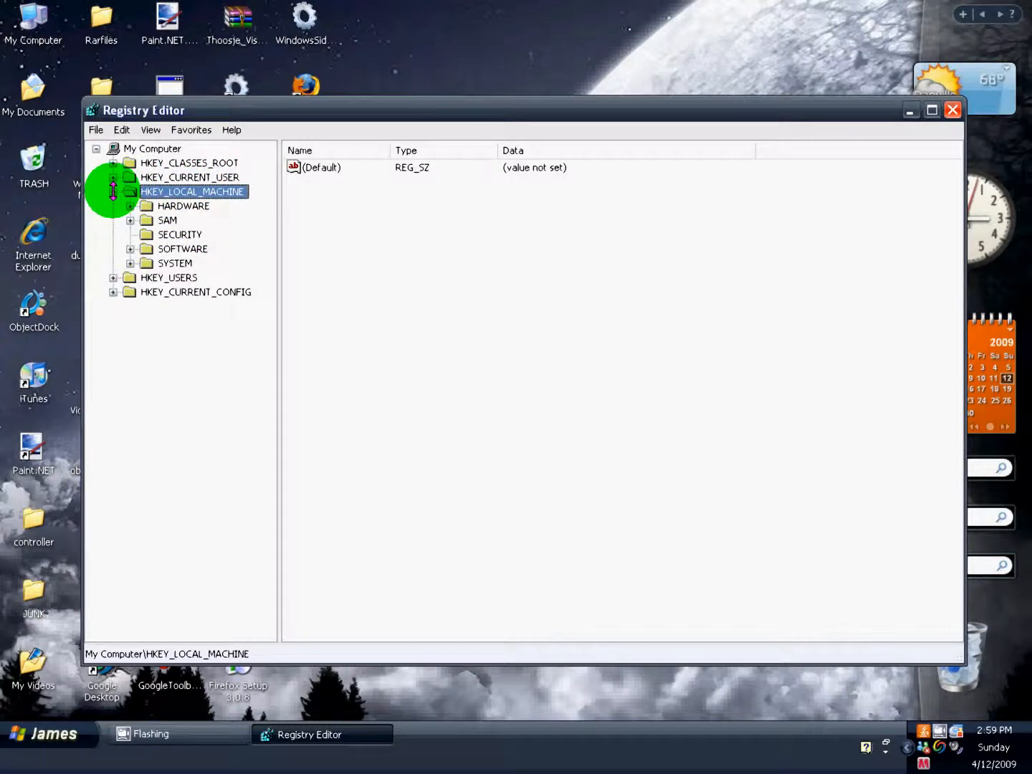
click(130, 248)
drag(268, 254, 267, 412)
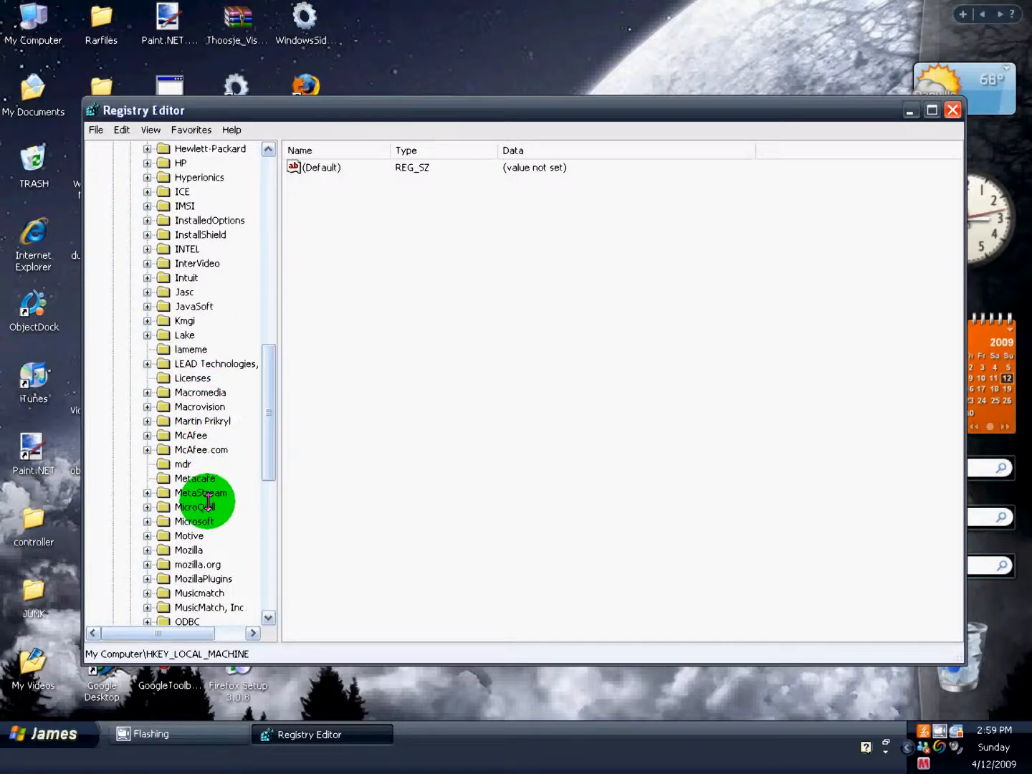
scroll(207, 516, down, 2)
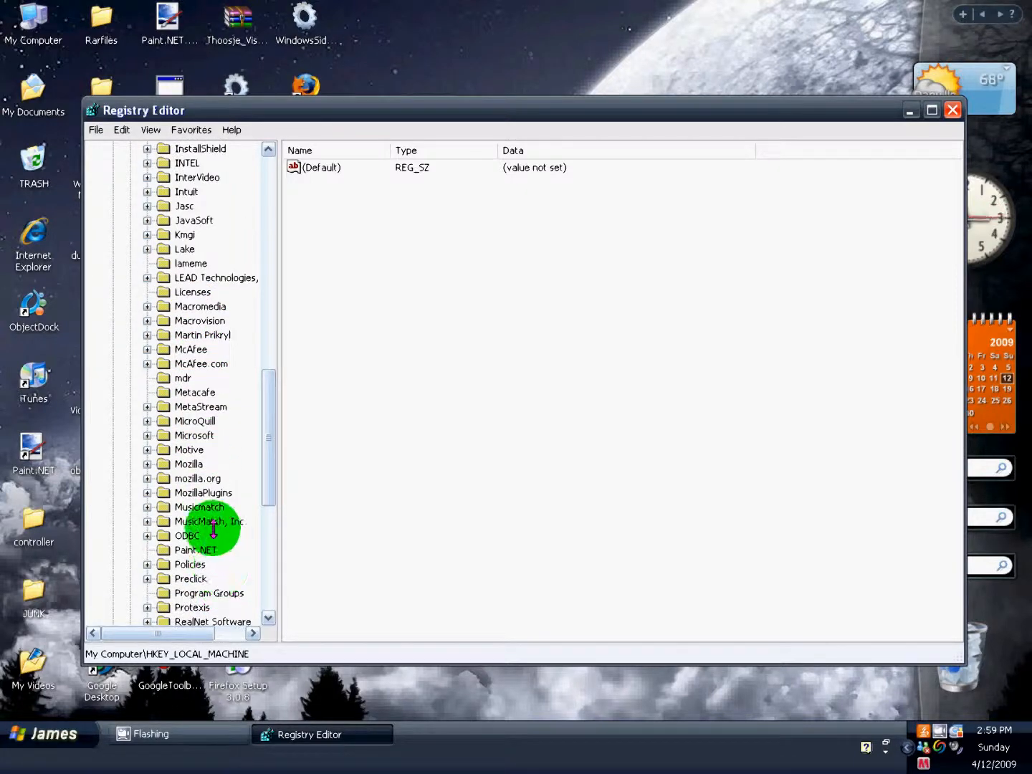
click(147, 435)
- Under Microsoft, expand Windows NT and CurrentVersion, and select the Winlogon key
drag(271, 313, 268, 532)
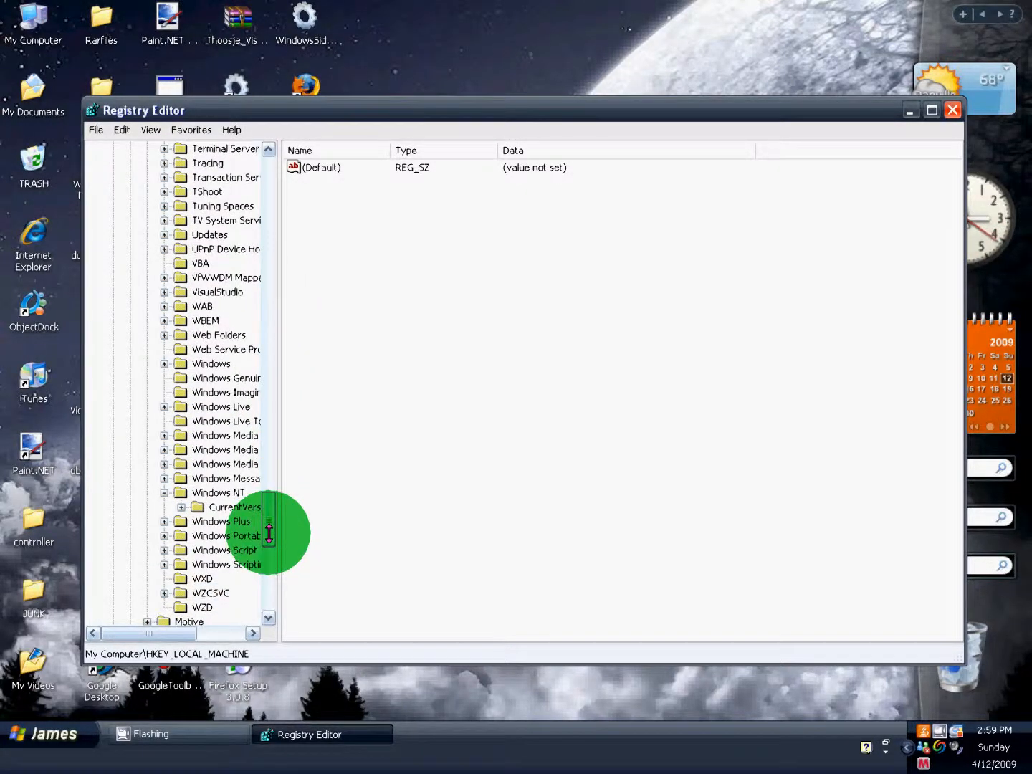
click(164, 492)
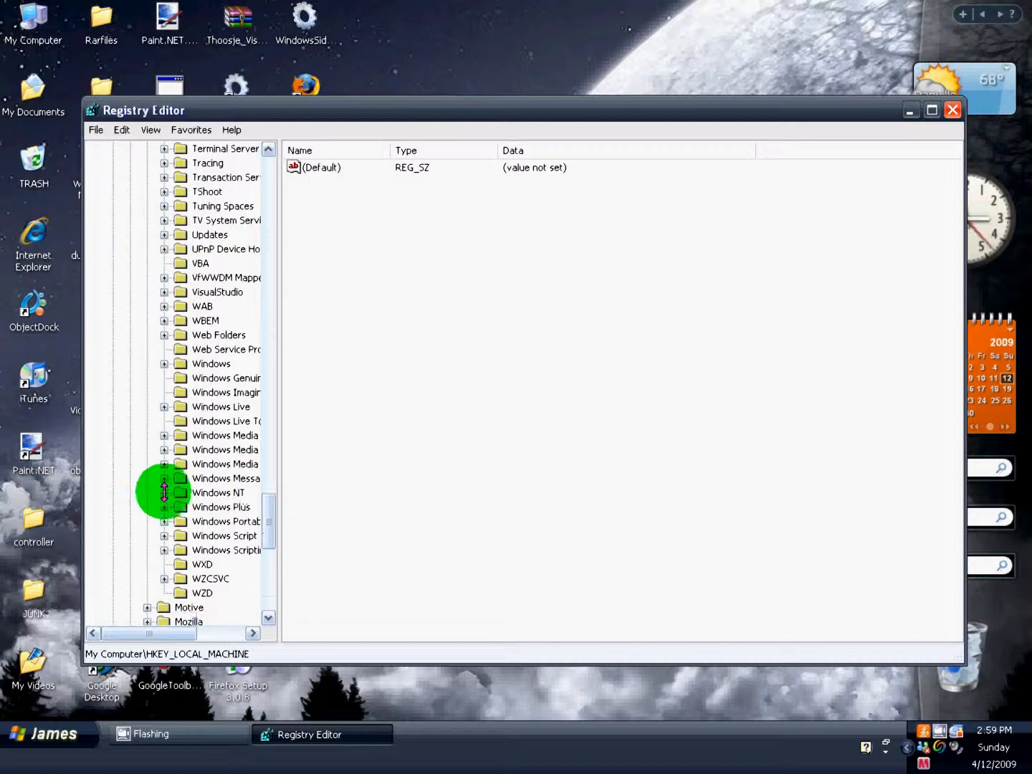
click(164, 492)
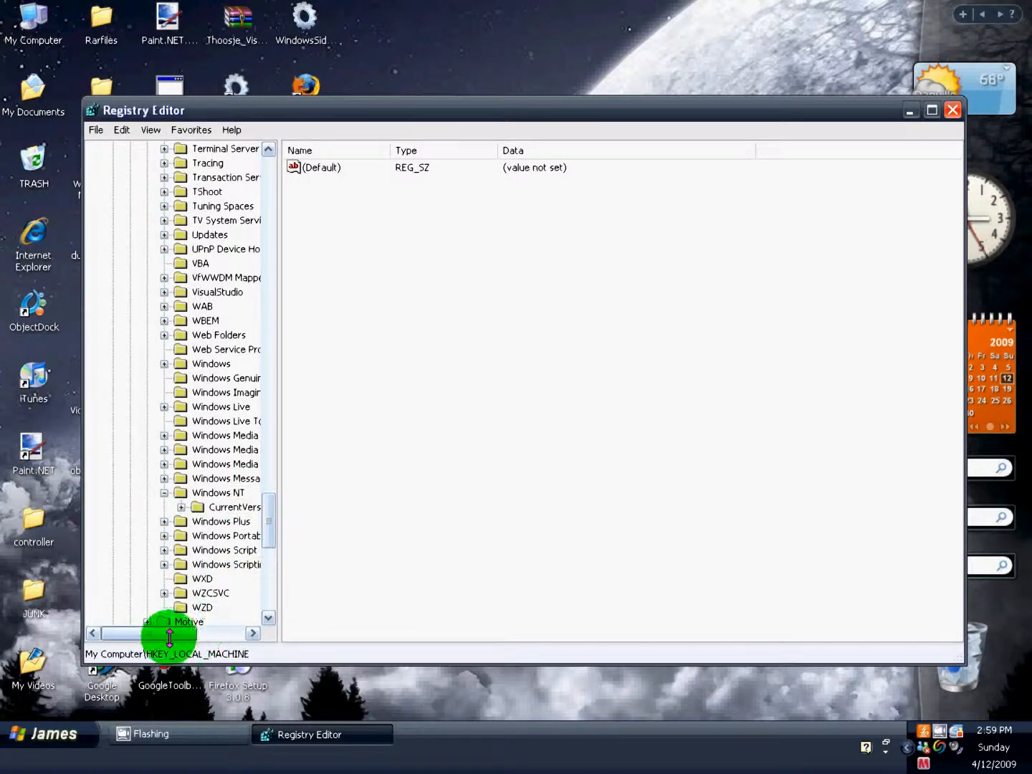
drag(172, 632, 192, 627)
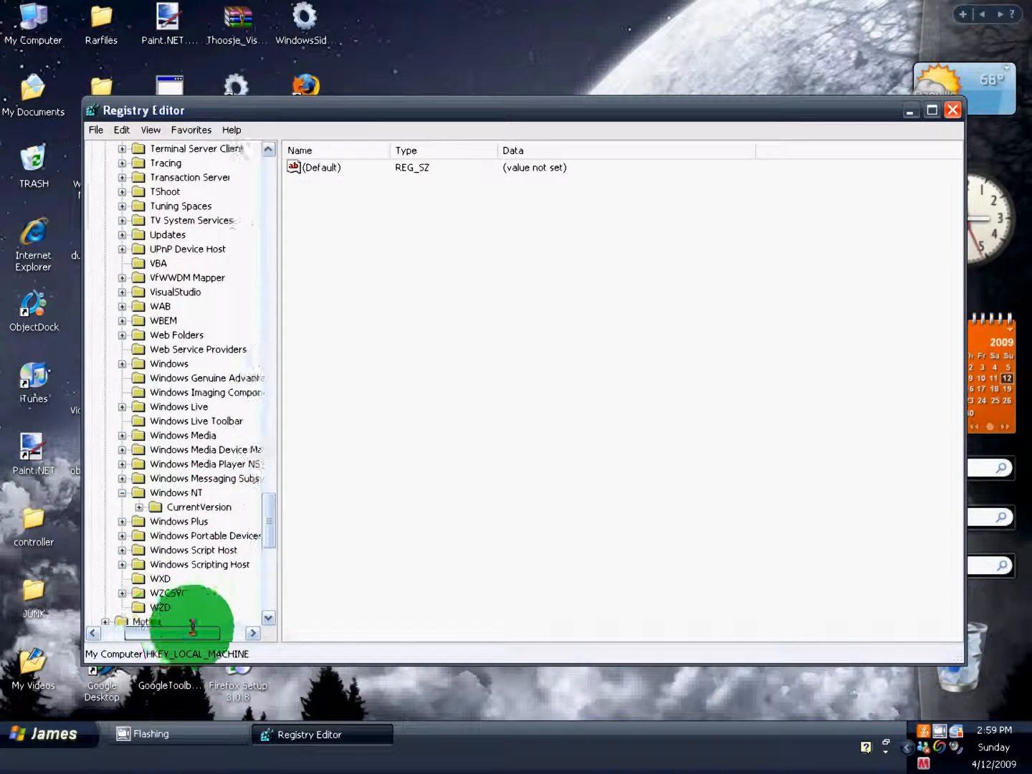
click(138, 507)
drag(265, 474, 203, 493)
click(203, 493)
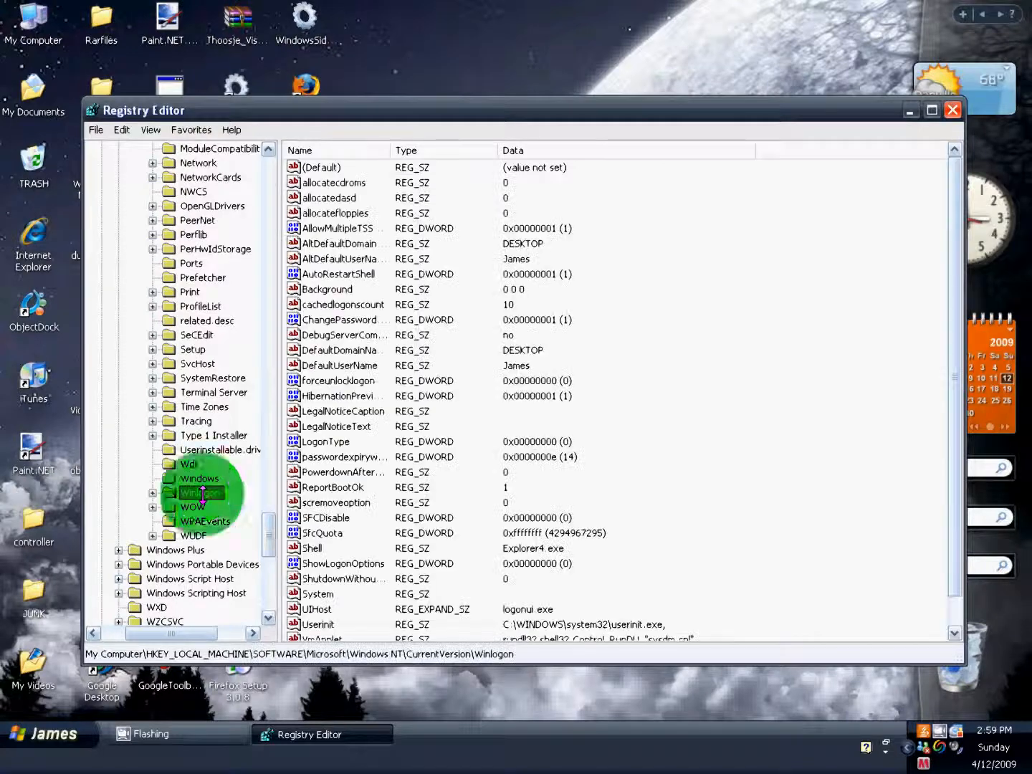
scroll(265, 449, down, 2)
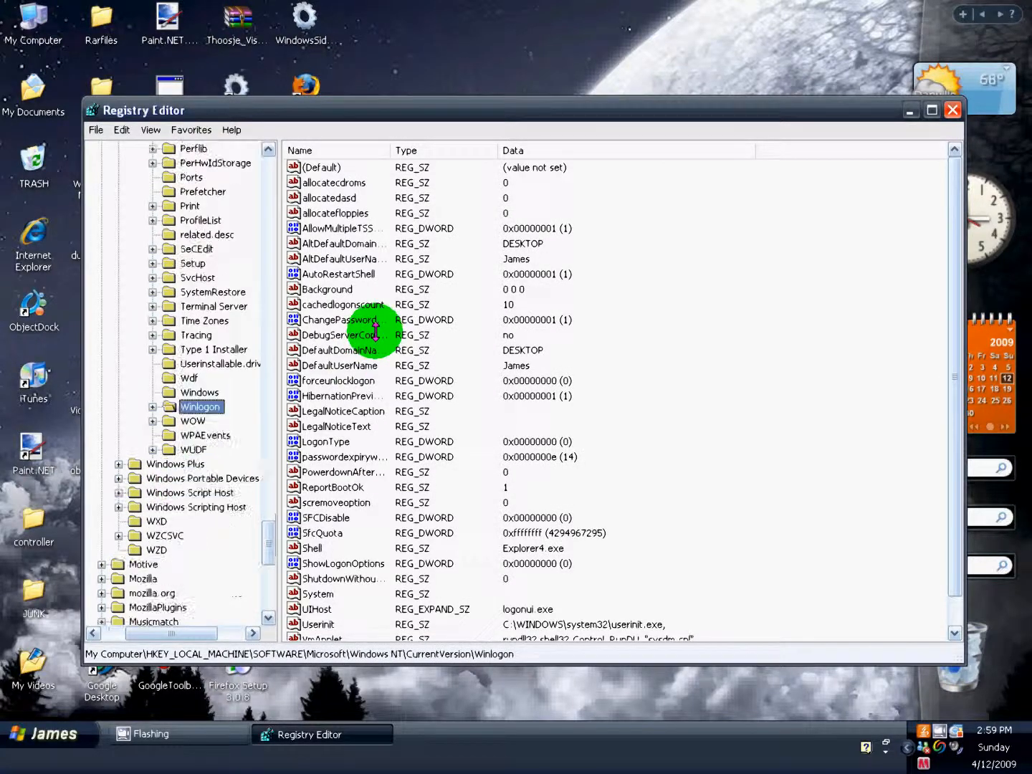
- Open the Winlogon Shell string for editing, accept its value data as it is, and close the Registry Editor
double_click(315, 548)
click(185, 276)
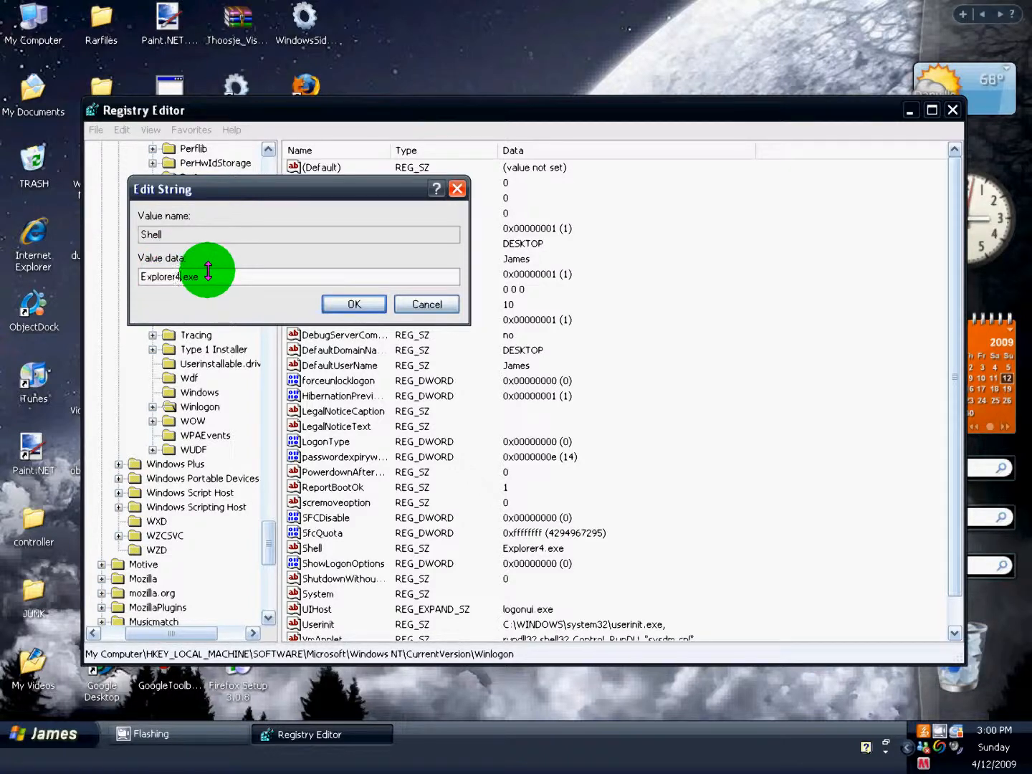
click(353, 302)
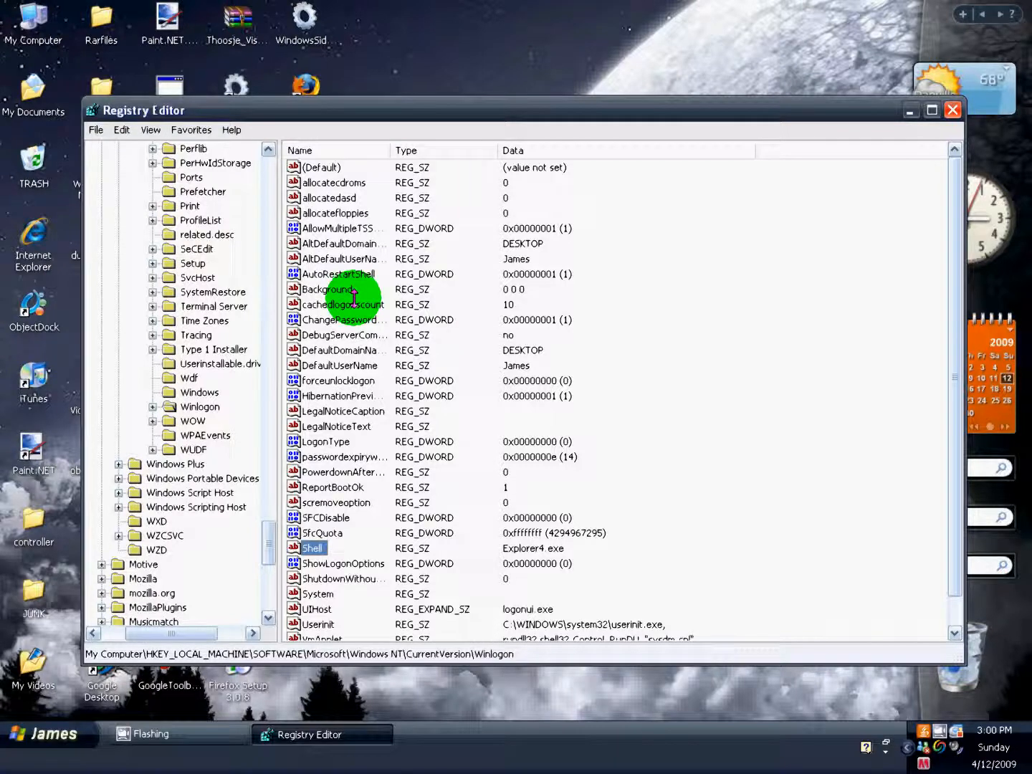
click(951, 110)
- Examine the customized Start button, its menu and its tooltip
click(47, 732)
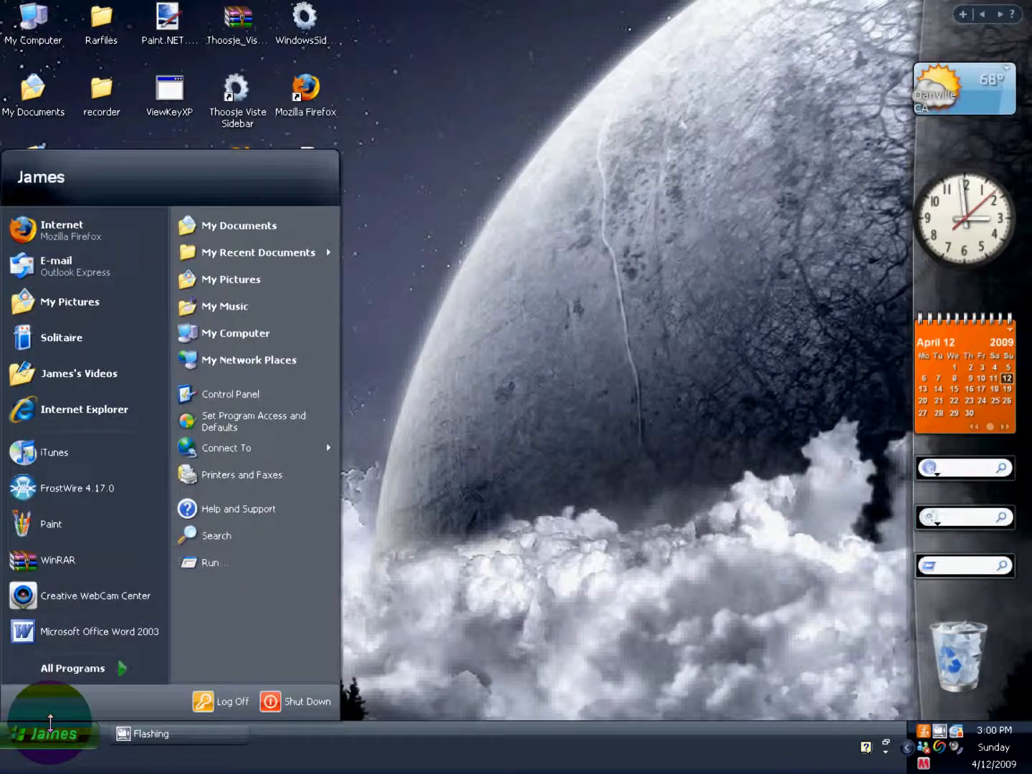
click(162, 717)
click(85, 728)
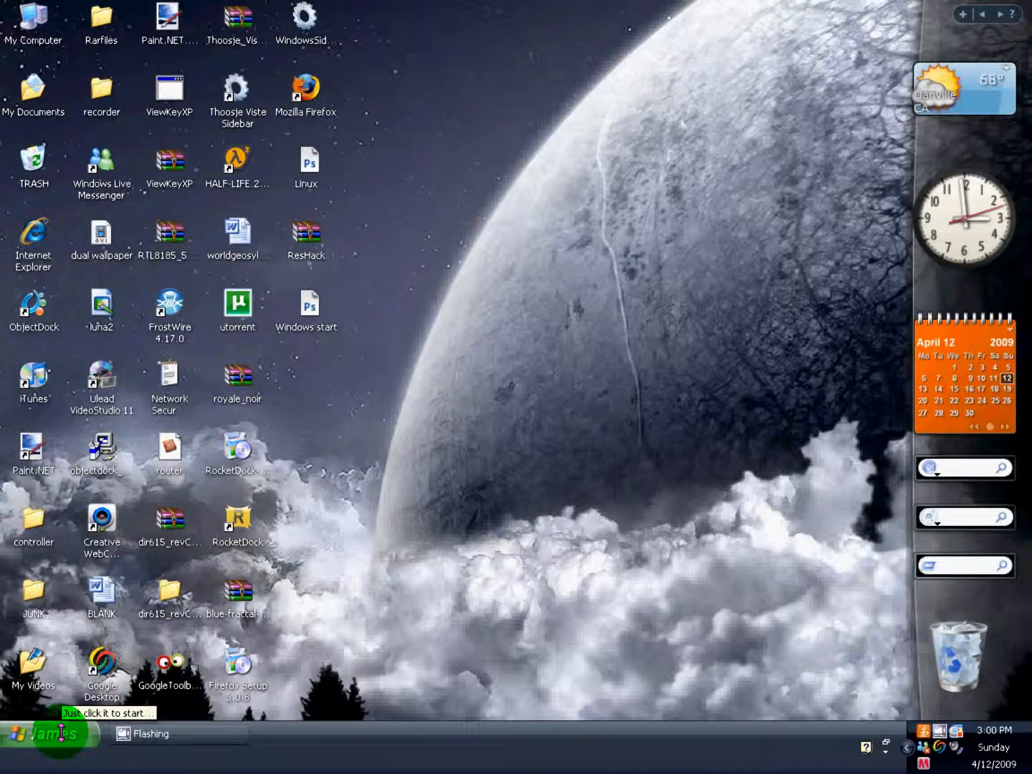
- Open Paint and hand-draw the word SUBSCRIBE across the upper part of the canvas
click(61, 732)
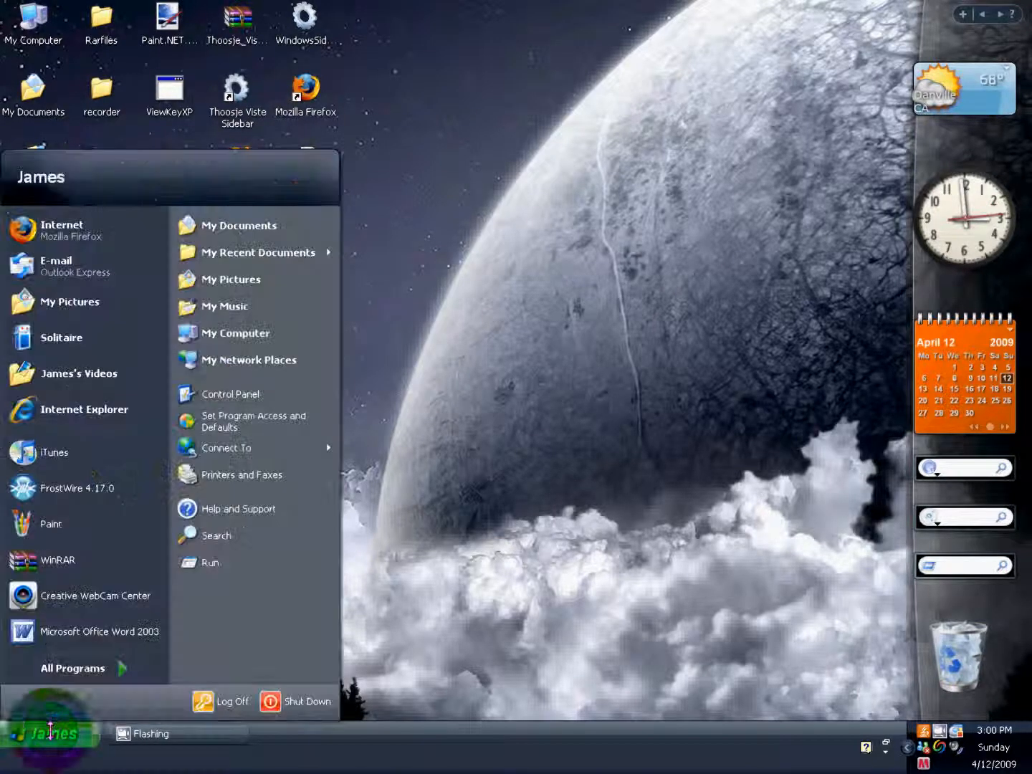
click(46, 487)
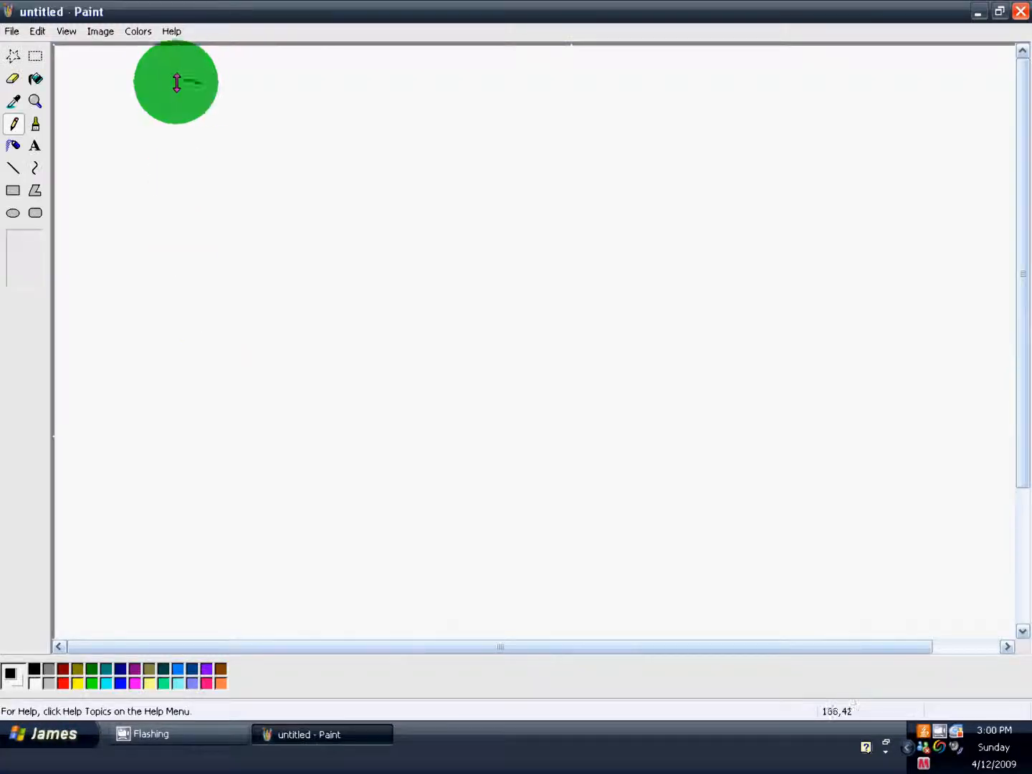
drag(201, 81, 145, 167)
mouse_move(212, 98)
mouse_down()
mouse_move(243, 125)
mouse_move(269, 189)
mouse_up()
drag(285, 118, 304, 196)
mouse_move(285, 118)
mouse_down()
mouse_move(324, 116)
mouse_move(294, 195)
mouse_up()
mouse_move(378, 109)
mouse_down()
mouse_move(413, 152)
mouse_move(362, 185)
mouse_up()
mouse_move(446, 103)
mouse_down()
mouse_move(452, 163)
mouse_move(489, 174)
mouse_move(525, 153)
mouse_up()
drag(512, 93, 566, 93)
drag(544, 99, 553, 162)
drag(541, 163, 605, 147)
mouse_move(586, 90)
mouse_down()
mouse_move(615, 142)
mouse_move(679, 151)
mouse_move(607, 154)
mouse_up()
drag(665, 96, 685, 149)
mouse_move(667, 106)
mouse_down()
mouse_move(699, 94)
mouse_move(713, 127)
mouse_up()
drag(685, 159, 744, 147)
- Draw a large arrow pointing up and to the right below the word SUBSCRIBE, and close Paint without saving
drag(619, 466, 783, 296)
mouse_move(734, 294)
mouse_down()
mouse_move(831, 272)
mouse_move(836, 224)
mouse_move(734, 298)
mouse_up()
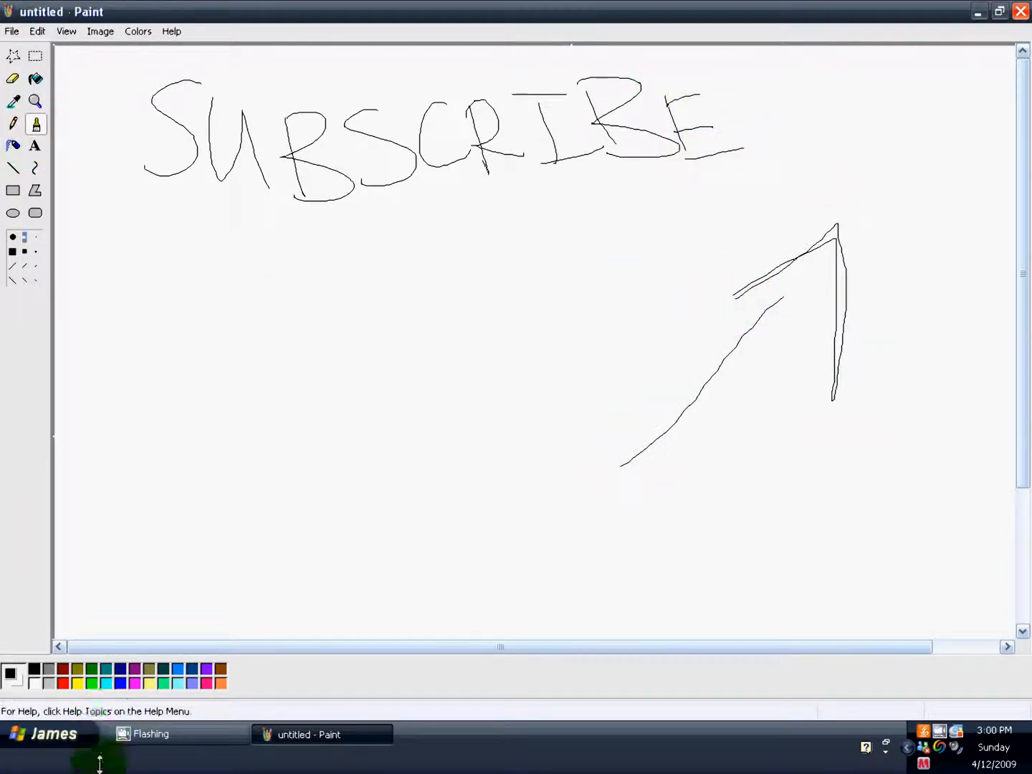
mouse_move(72, 369)
mouse_down()
mouse_move(247, 290)
mouse_move(456, 224)
mouse_move(270, 579)
mouse_move(849, 192)
mouse_up()
click(1020, 11)
click(489, 394)
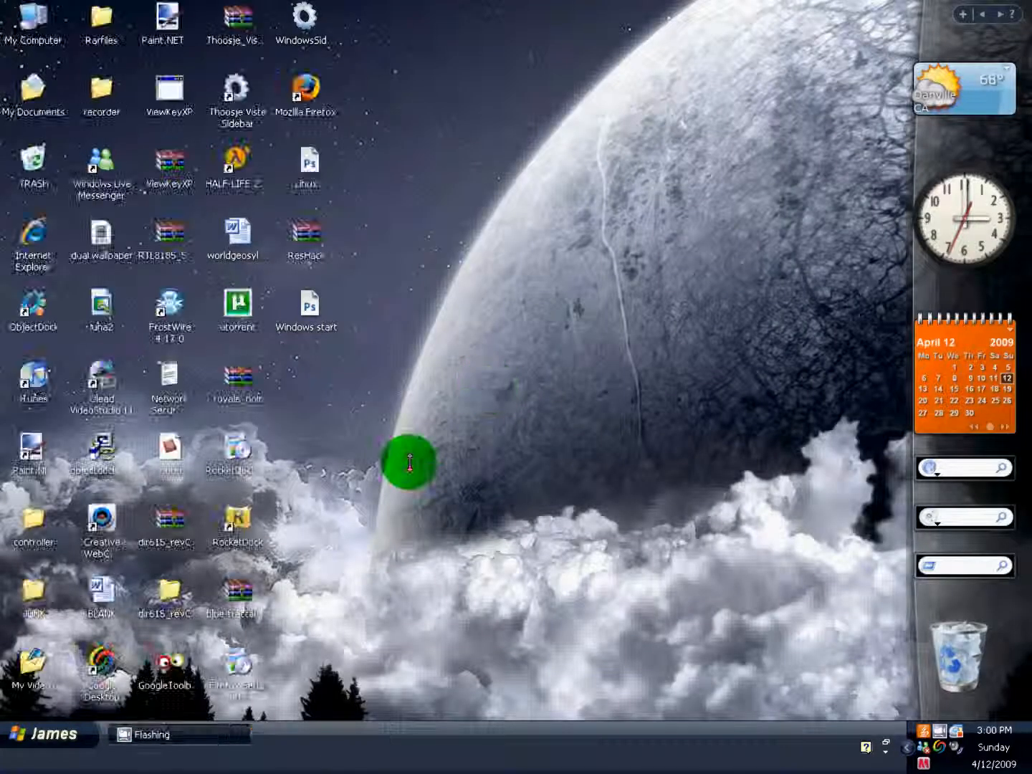